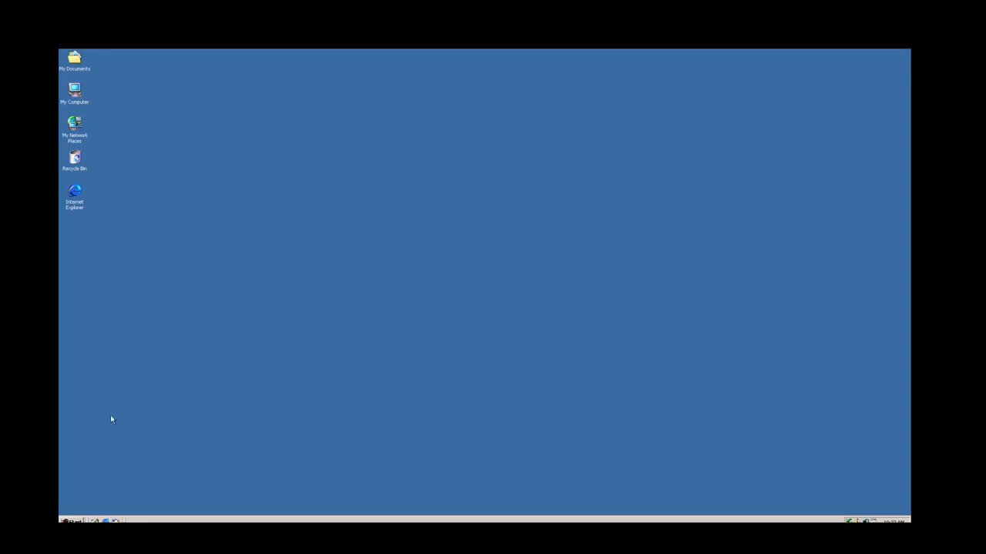
# Step: Open ISA Management, reposition its window, and expand the YTDISA2K server's configuration tree
pyautogui.click(77, 520)
pyautogui.moveTo(118, 423)
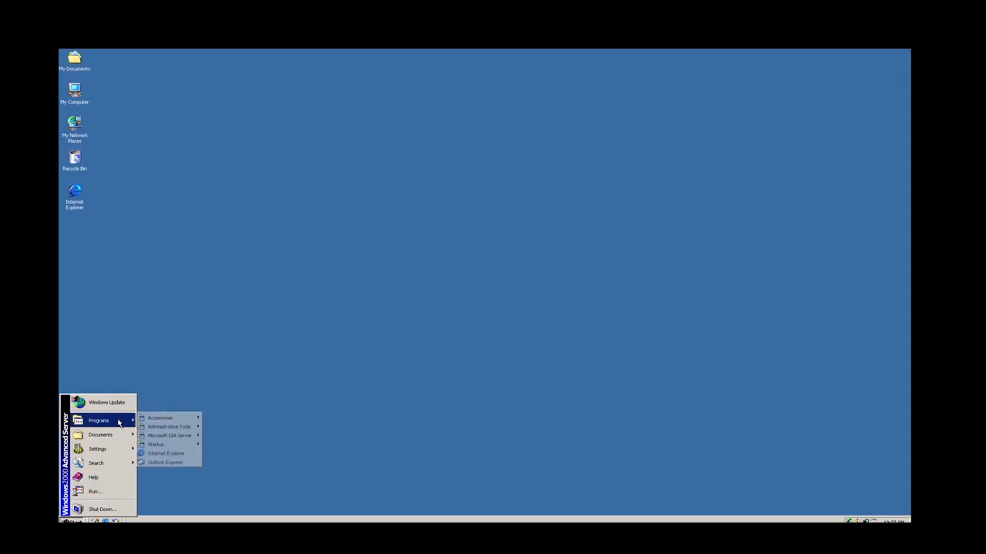
pyautogui.moveTo(189, 436)
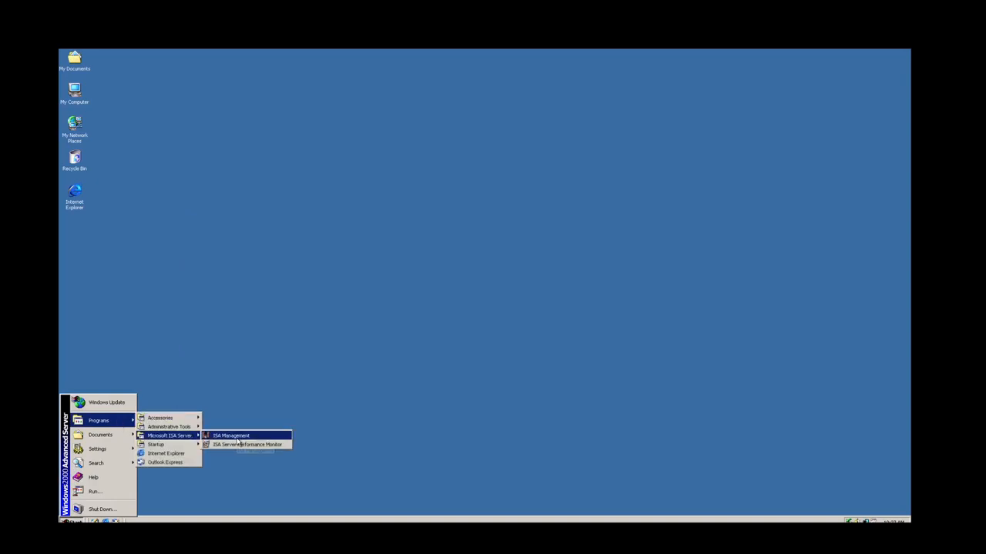
pyautogui.click(231, 436)
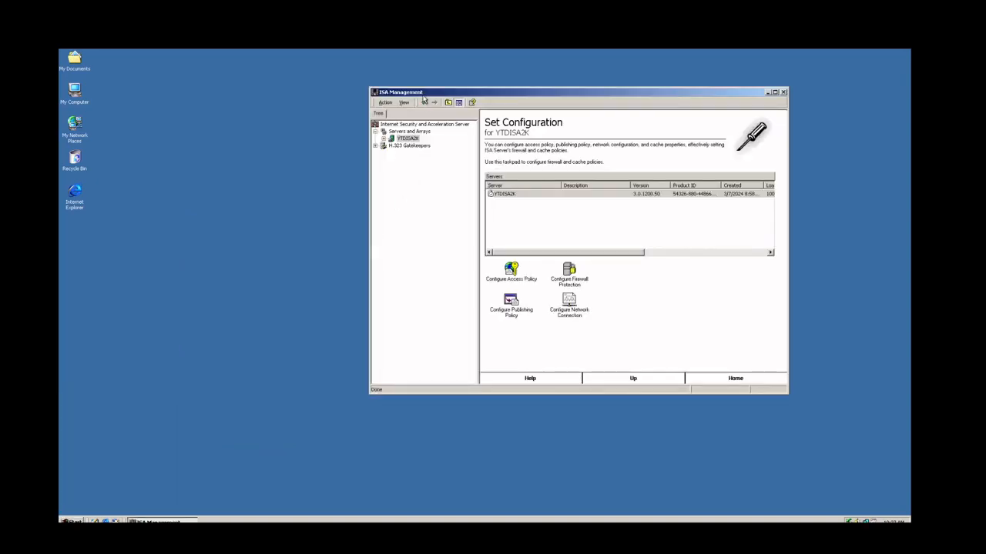
pyautogui.moveTo(423, 93); pyautogui.dragTo(335, 116)
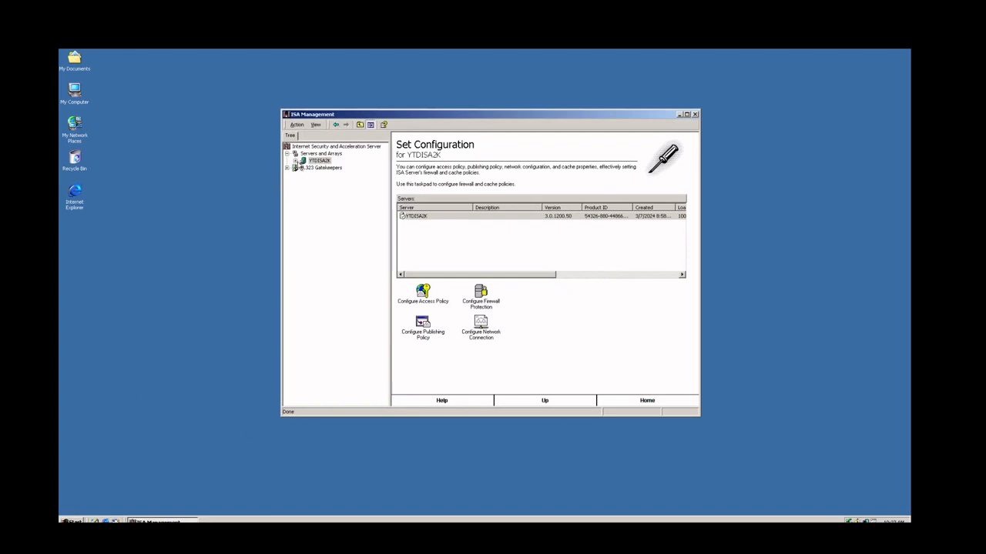
pyautogui.click(295, 160)
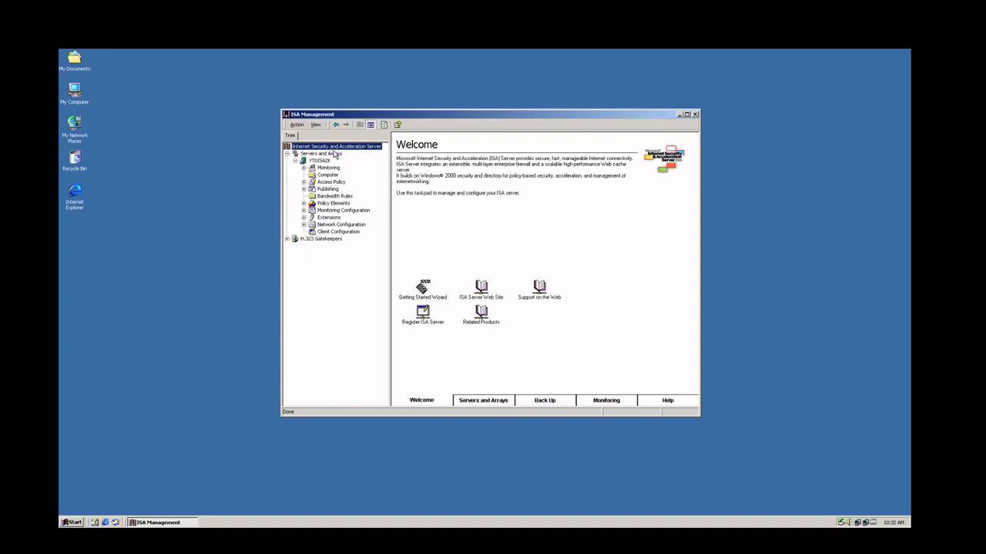
# Step: Start the Getting Started Wizard and accept Users and groups as the only policy element for controlling Internet access
pyautogui.click(428, 301)
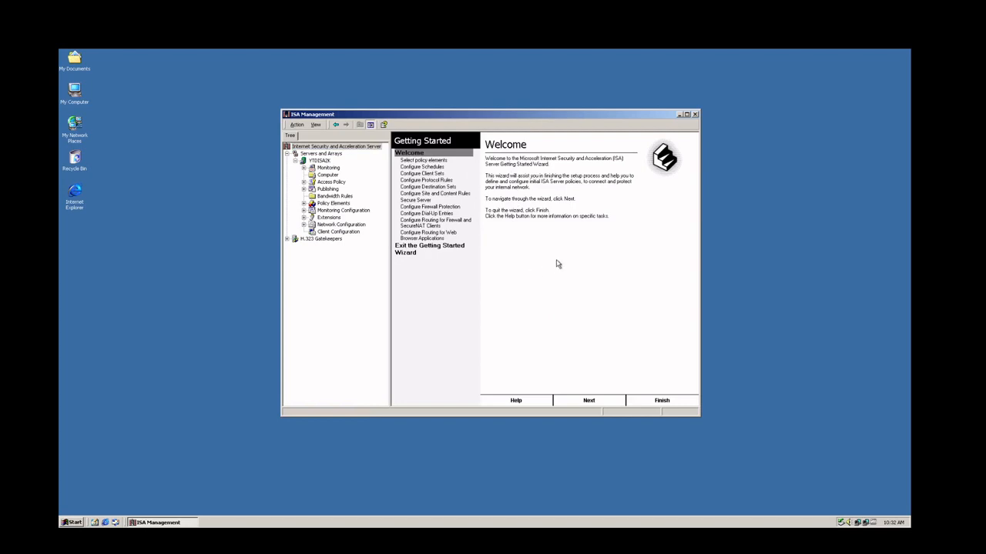
pyautogui.click(588, 401)
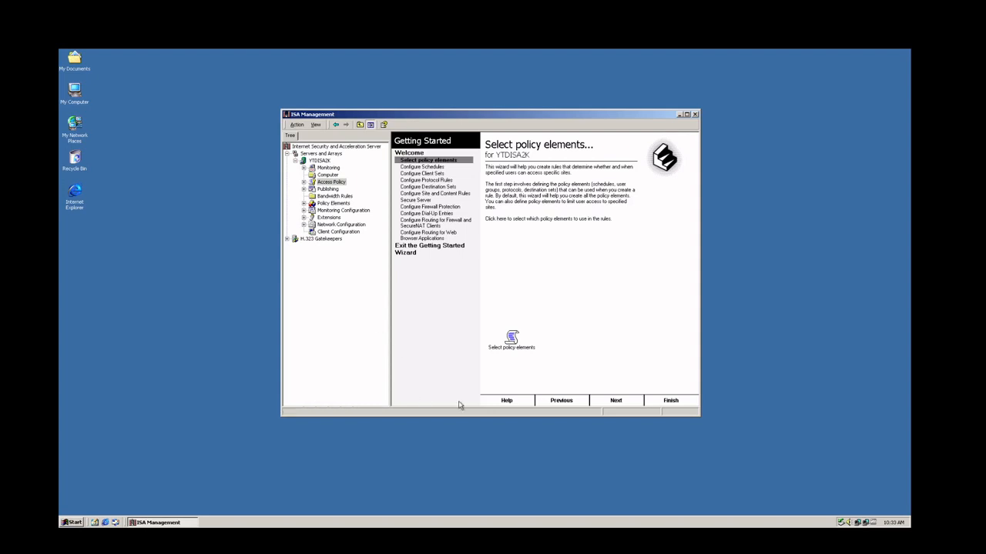
pyautogui.click(513, 344)
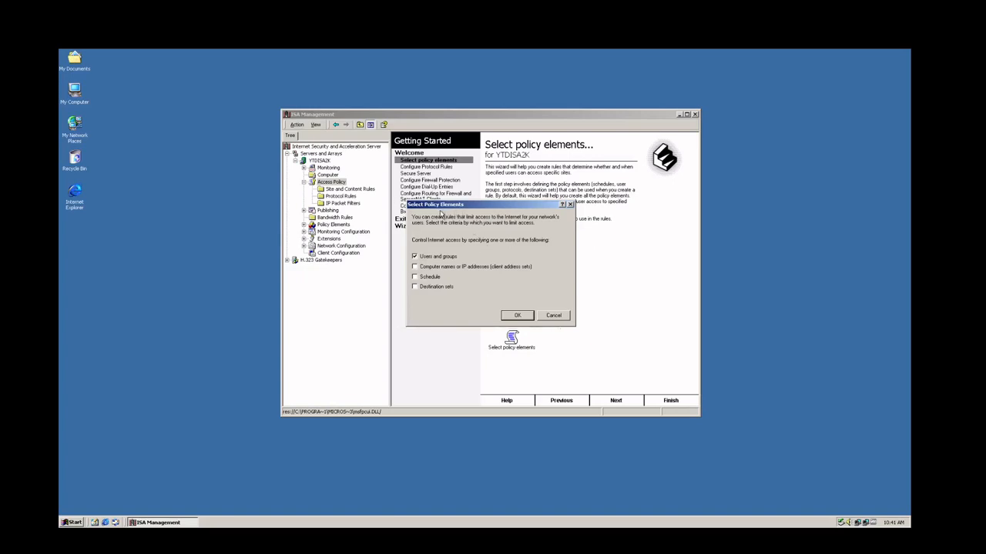
pyautogui.moveTo(441, 207); pyautogui.dragTo(422, 212)
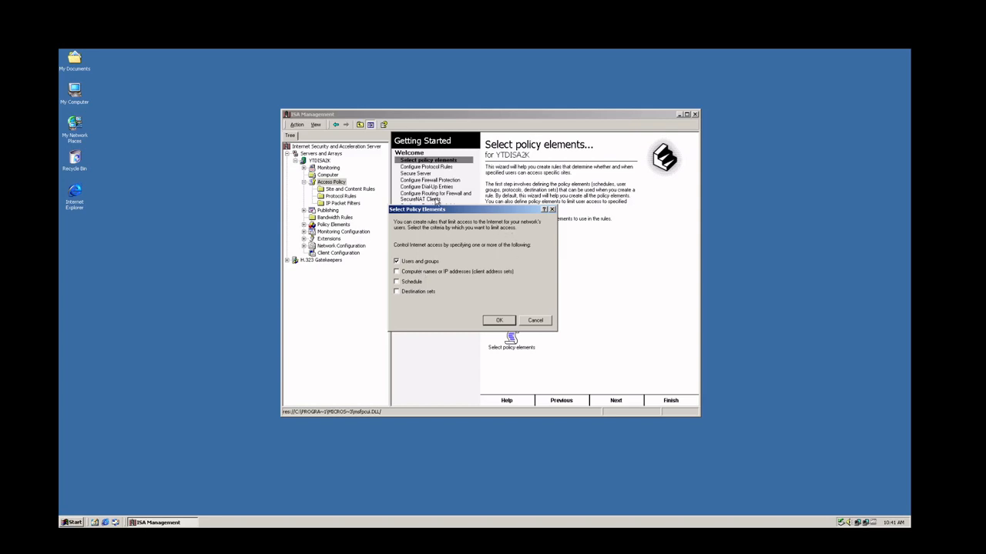
pyautogui.moveTo(442, 210); pyautogui.dragTo(563, 212)
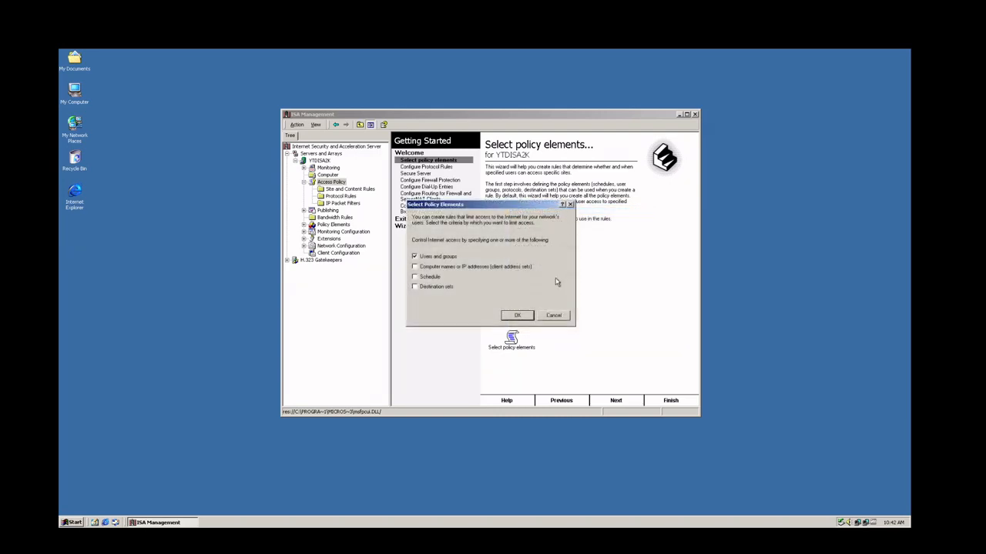
pyautogui.click(526, 316)
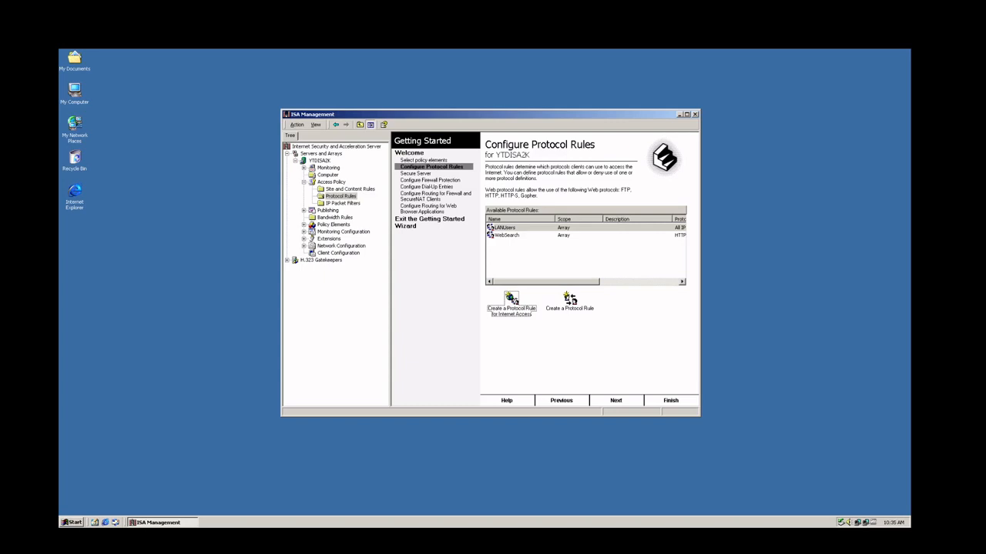
# Step: Start a new protocol rule for Internet access and name it YTDUsers
pyautogui.click(512, 311)
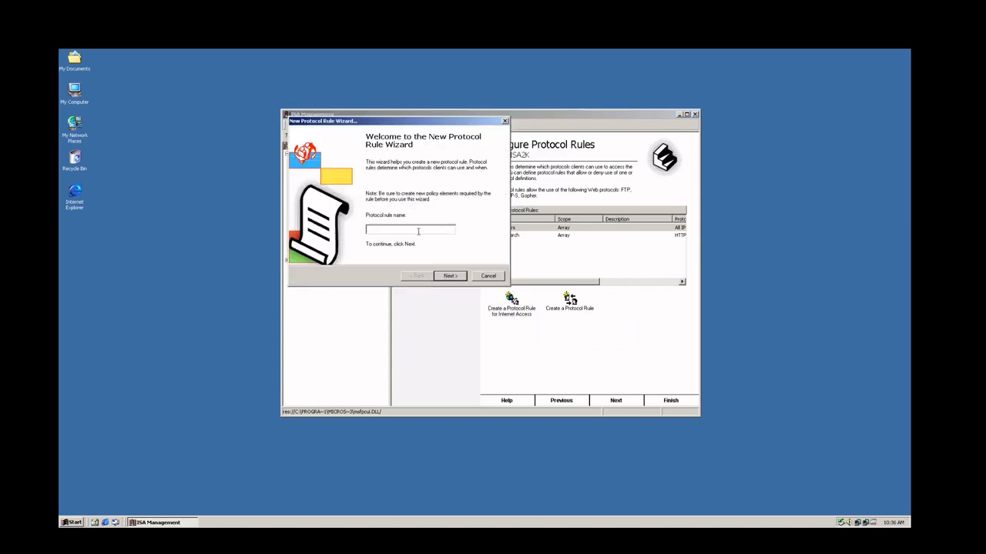
pyautogui.write('YTDUsers')
pyautogui.click(458, 280)
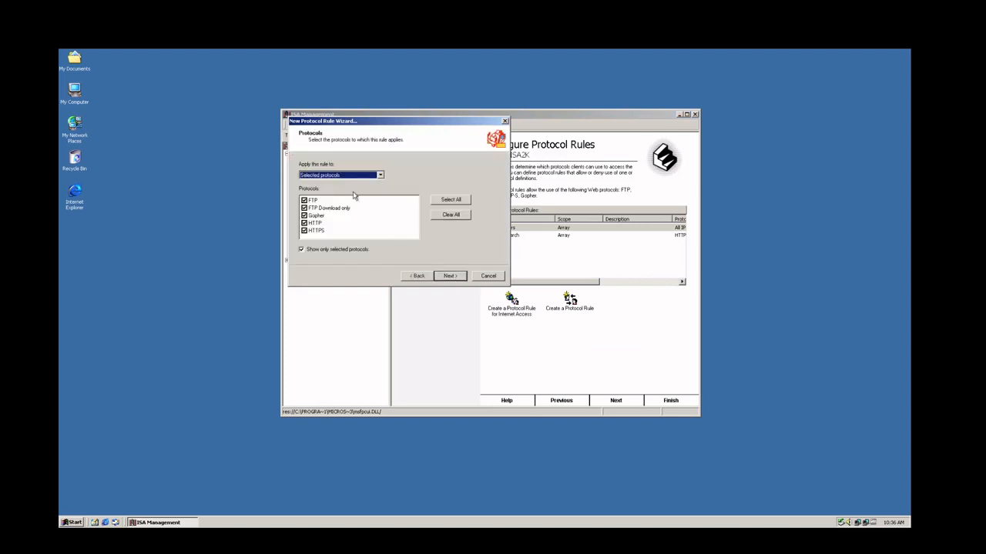
# Step: Try applying the rule to All IP traffic and All IP traffic except selected, and return it to Selected protocols
pyautogui.click(379, 175)
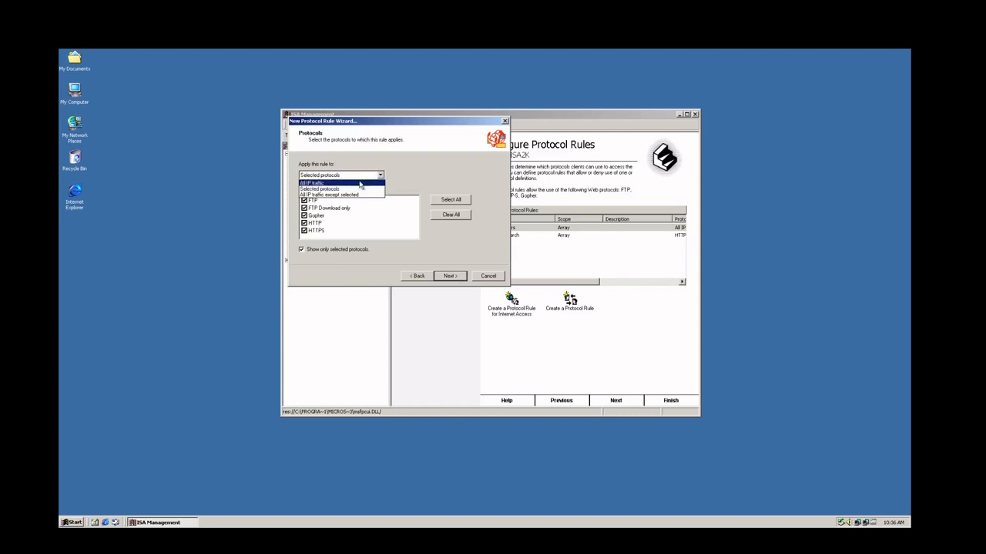
pyautogui.click(358, 185)
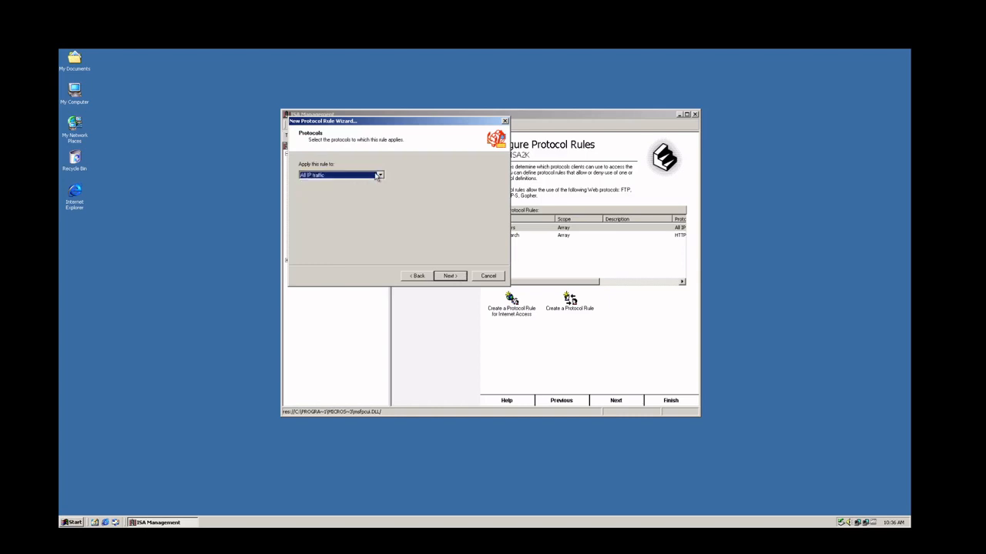
pyautogui.click(379, 176)
pyautogui.click(367, 190)
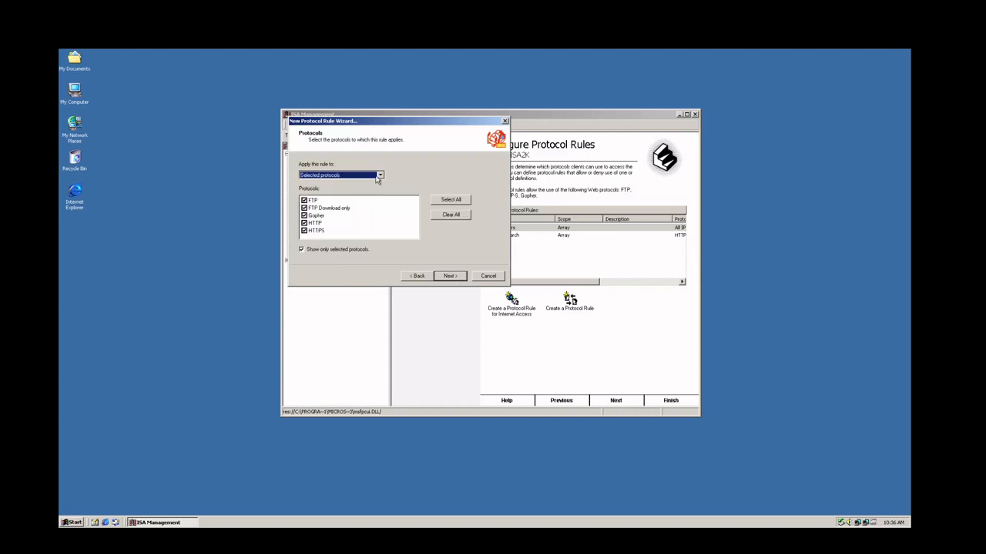
pyautogui.click(379, 175)
pyautogui.click(376, 197)
pyautogui.click(381, 176)
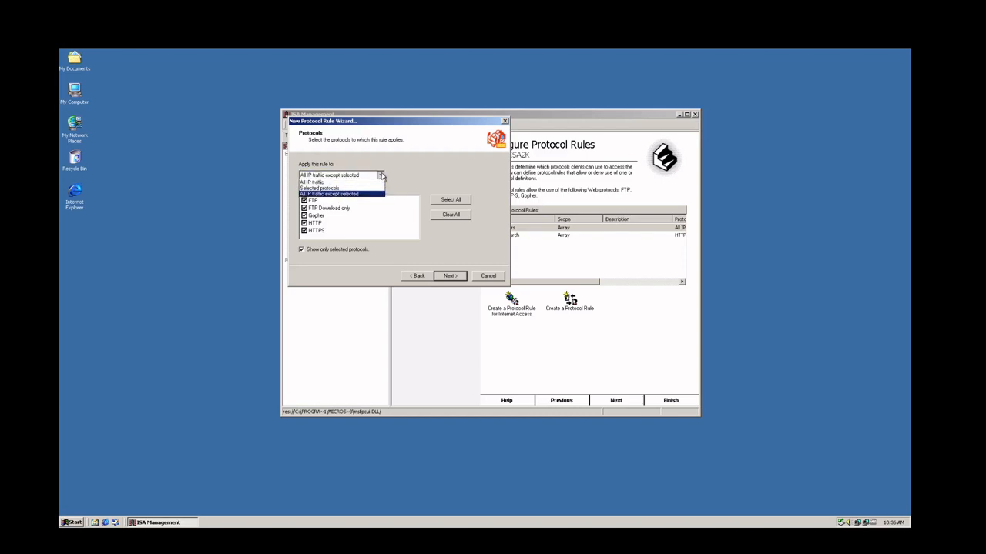
pyautogui.click(373, 191)
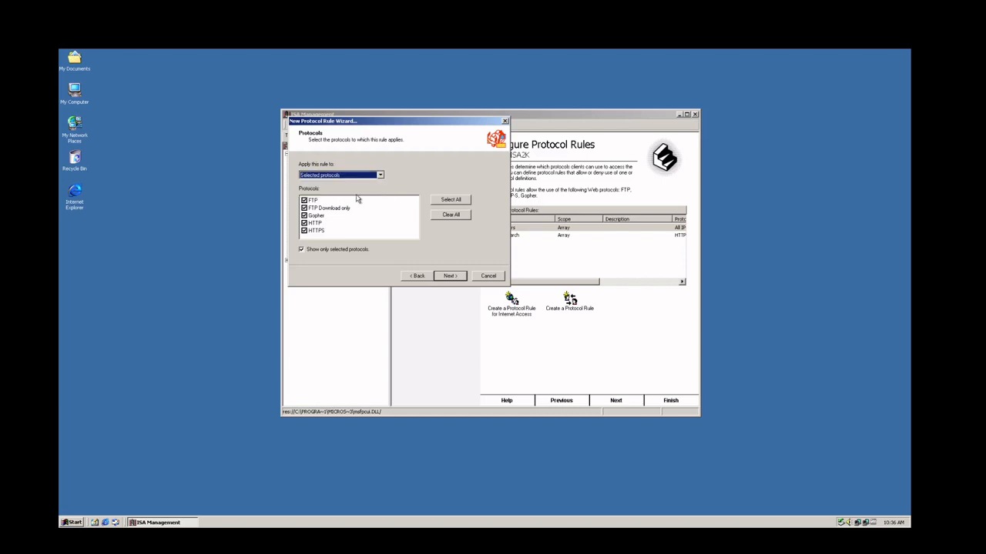
# Step: Exclude FTP, FTP Download only and Gopher from the rule, leaving HTTP and HTTPS selected, and accept the protocols
pyautogui.click(304, 200)
pyautogui.click(304, 208)
pyautogui.click(304, 215)
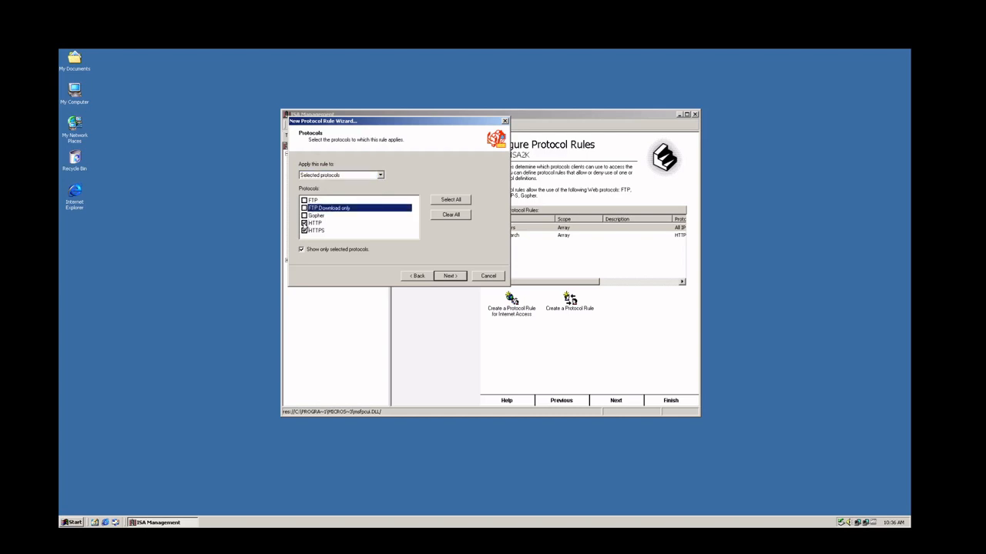
pyautogui.click(461, 279)
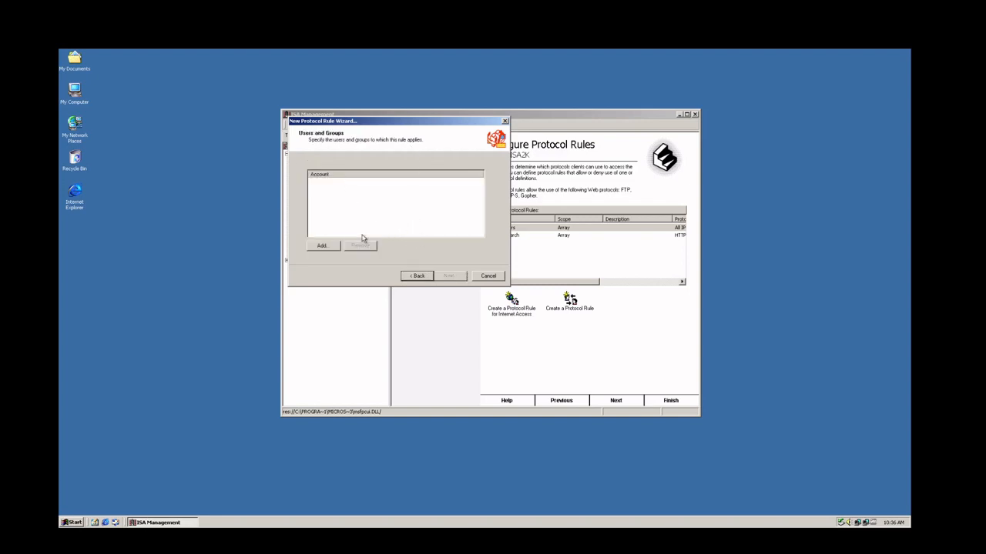
# Step: Apply the protocol rule to the Everyone group, finish creating it, and select YTDUsers among the available rules
pyautogui.click(322, 246)
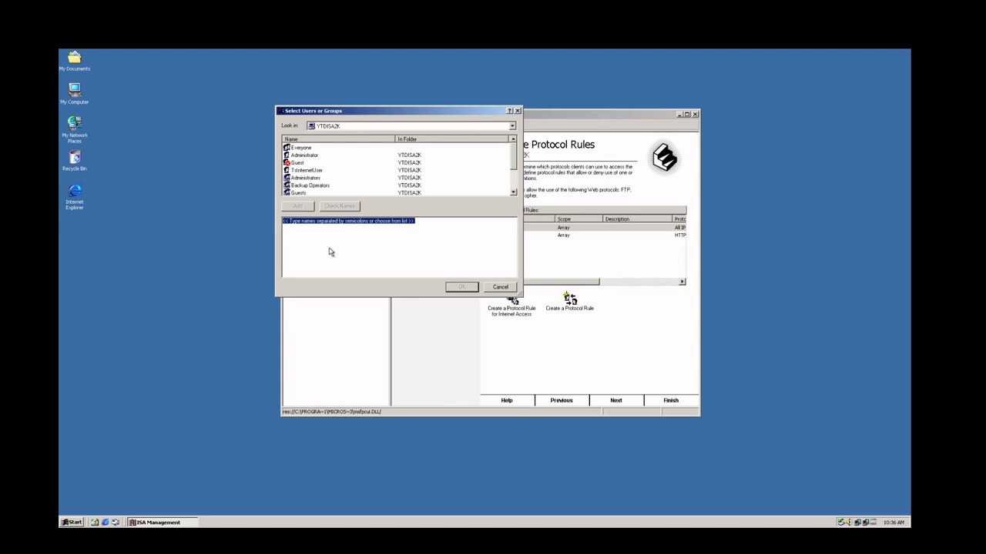
pyautogui.click(300, 148)
pyautogui.click(299, 206)
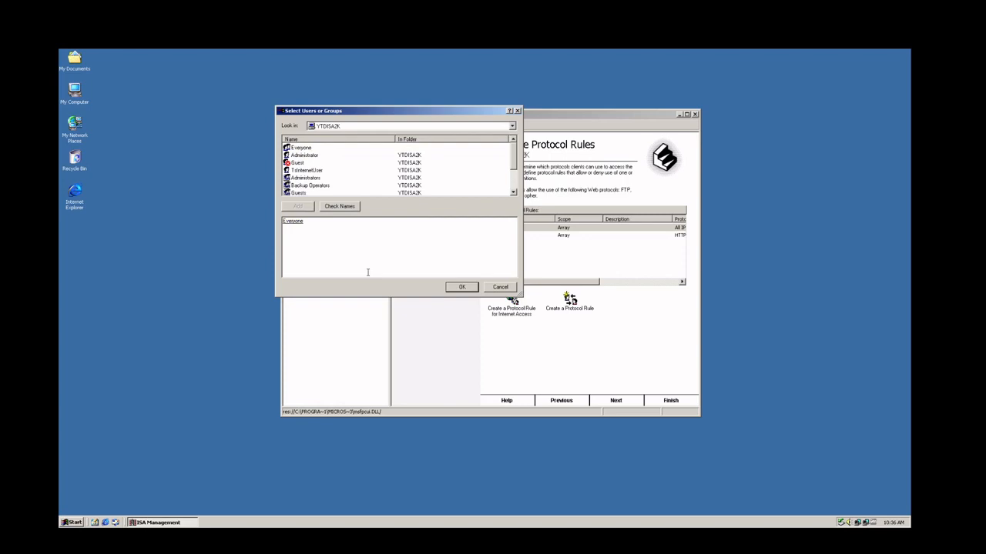
pyautogui.click(454, 287)
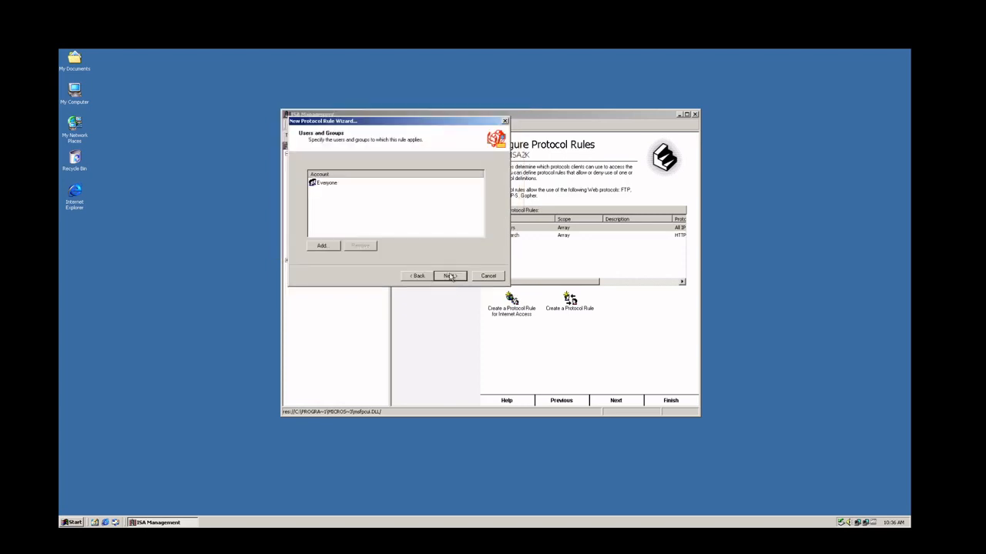
pyautogui.click(450, 277)
pyautogui.click(450, 276)
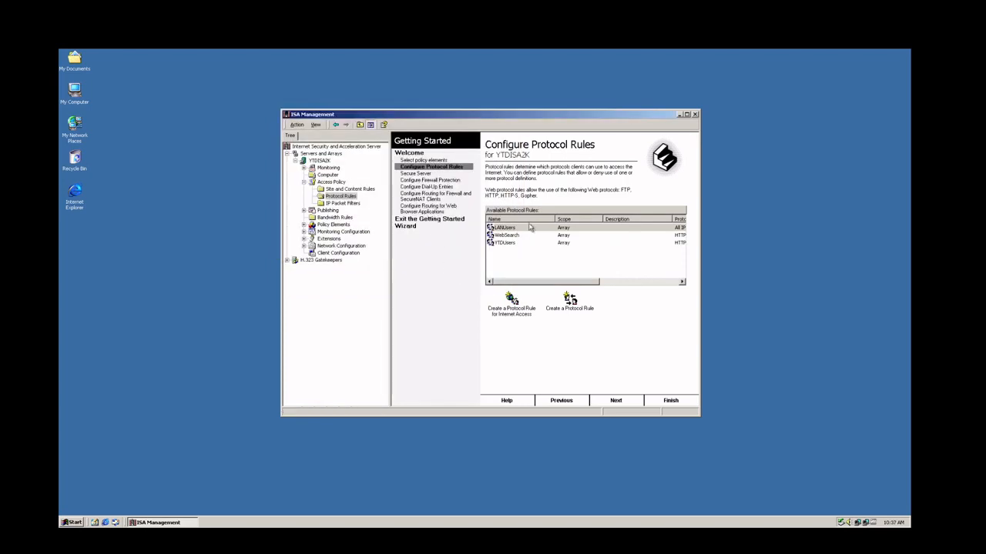
pyautogui.click(511, 245)
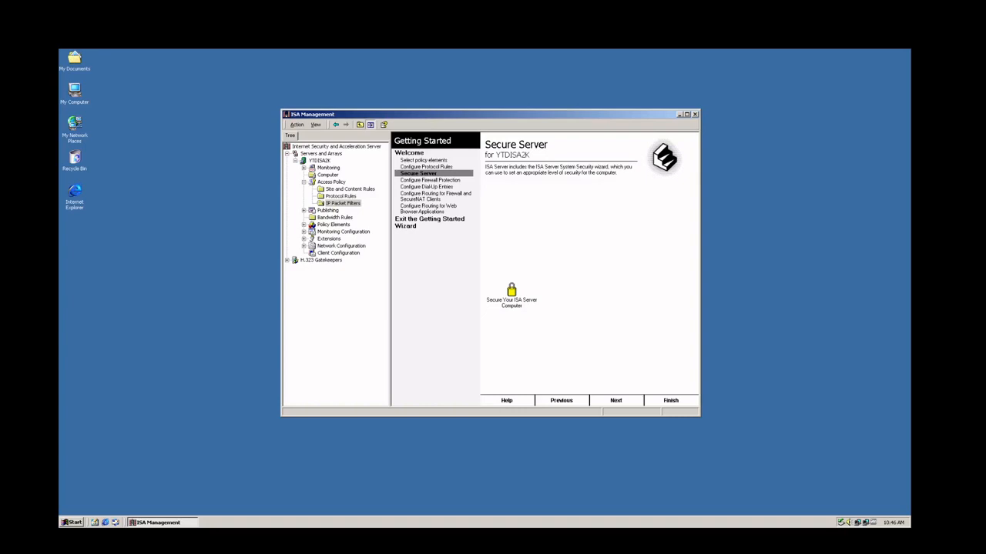
# Step: Secure the ISA Server computer with the Dedicated security level and acknowledge the restart notice
pyautogui.click(512, 293)
pyautogui.click(512, 308)
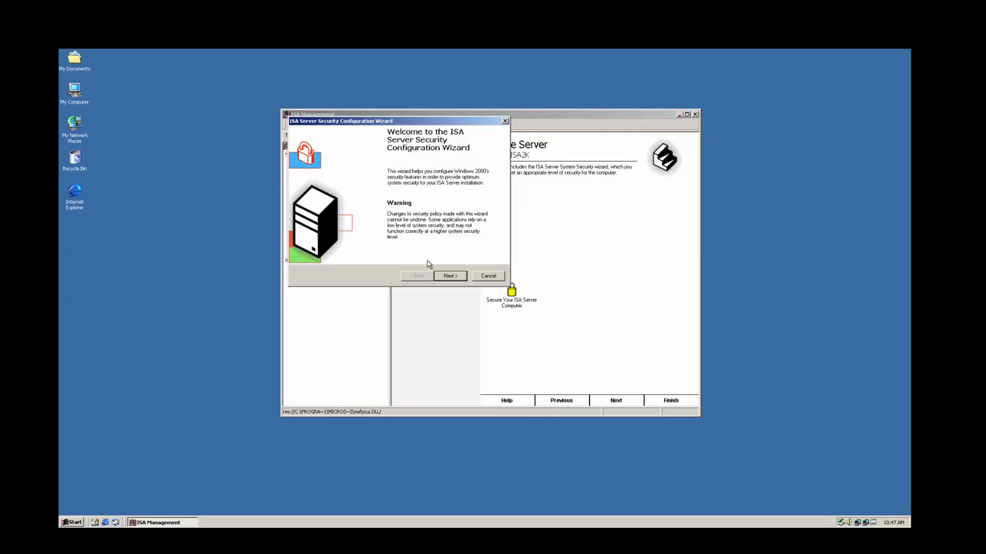
pyautogui.click(449, 276)
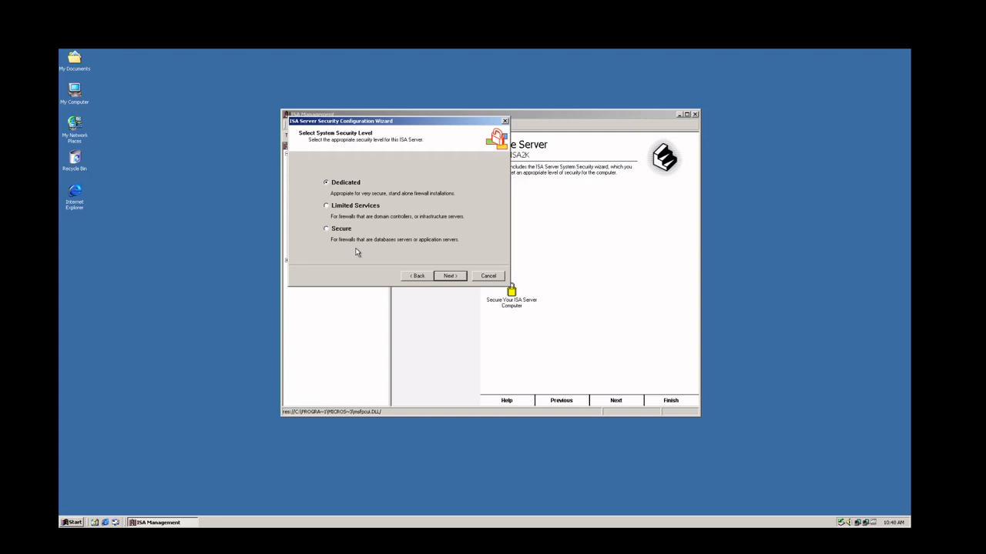
pyautogui.click(450, 275)
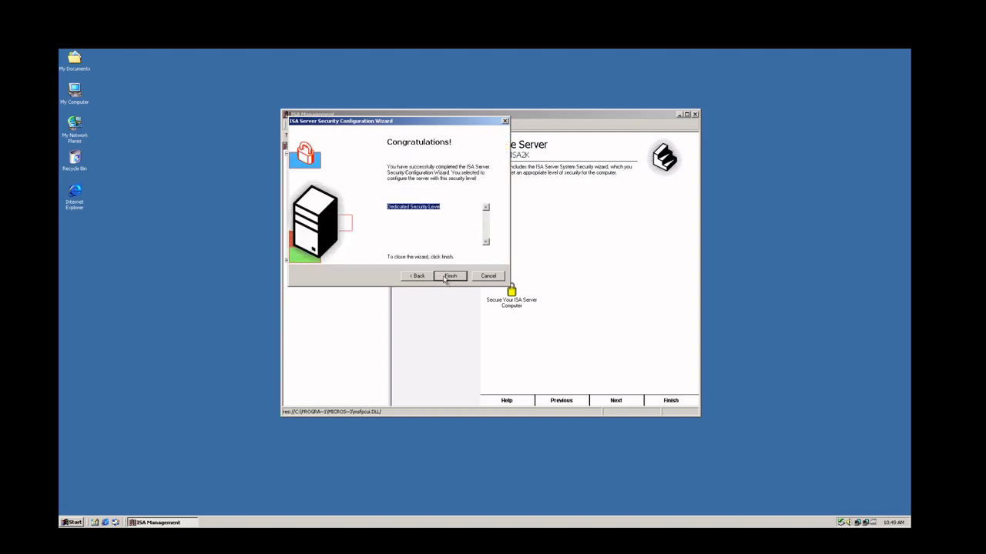
pyautogui.click(450, 276)
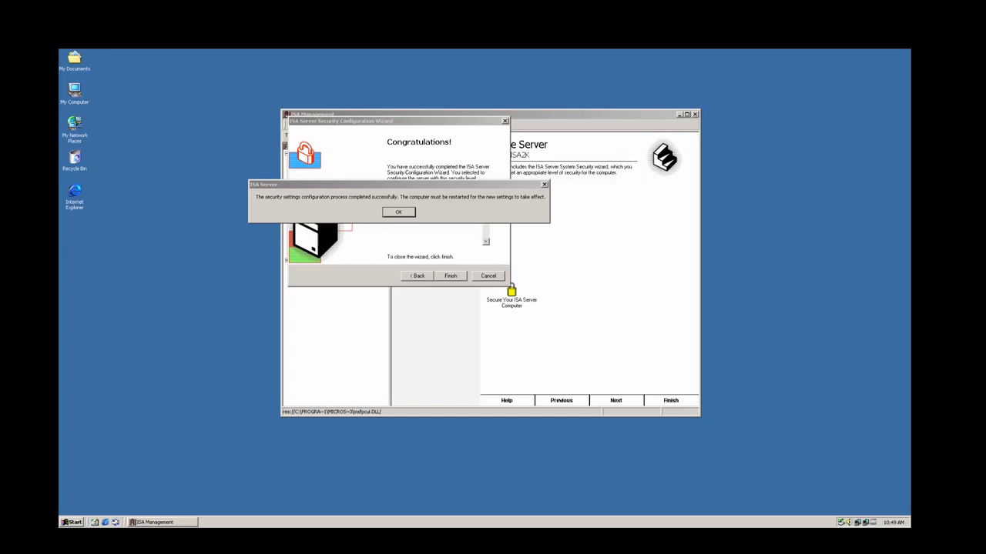
pyautogui.click(413, 214)
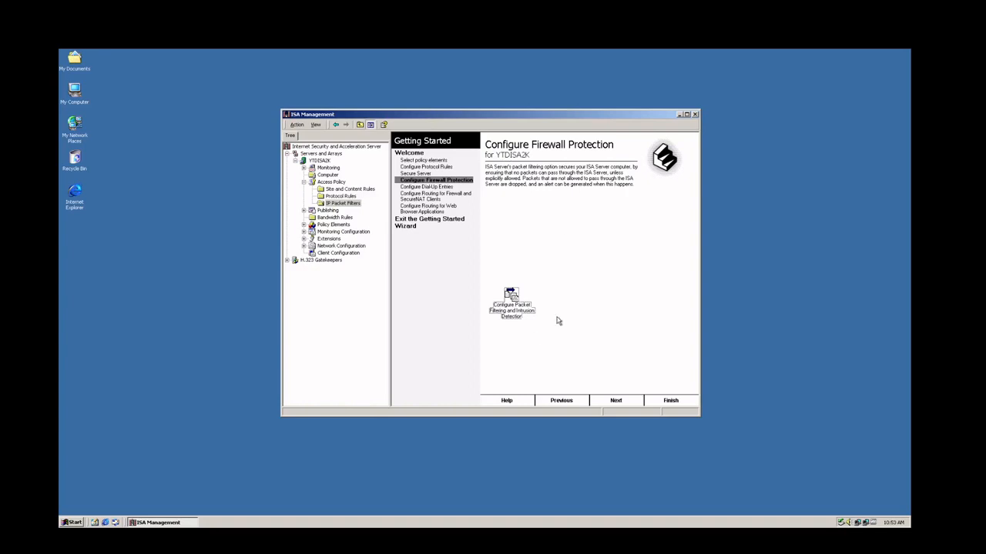
# Step: Turn off port scan detection in the packet filtering and intrusion detection properties, check the PPTP settings, and accept the dialog
pyautogui.click(510, 317)
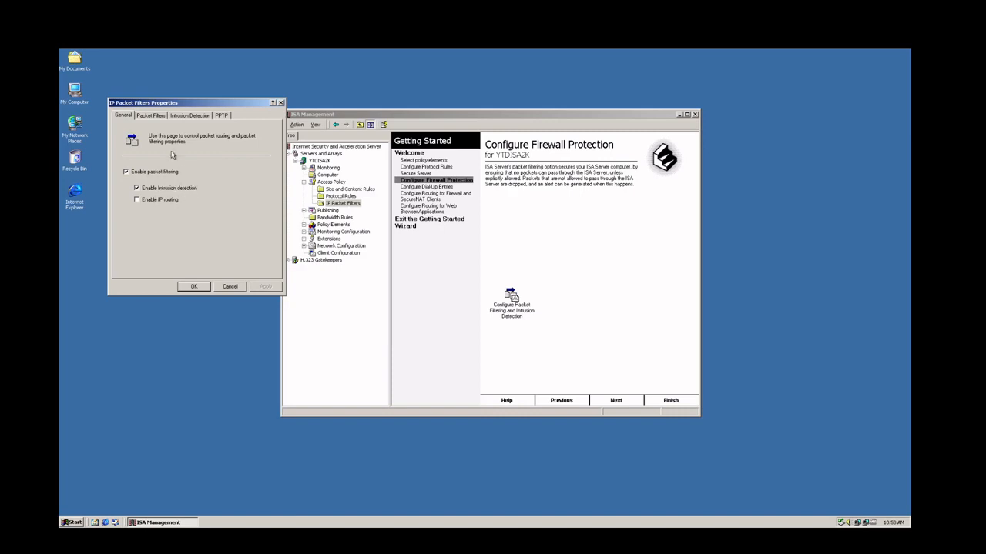
pyautogui.click(150, 117)
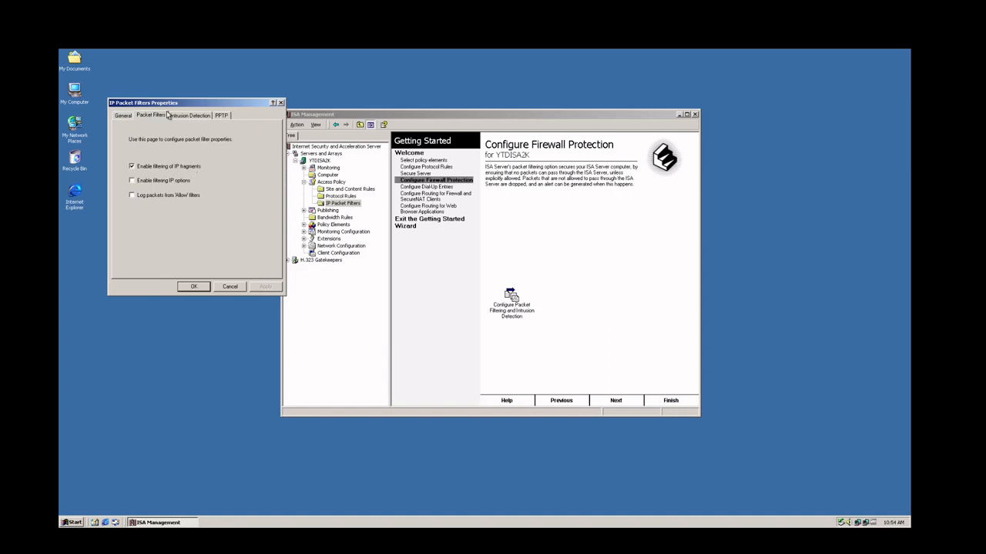
pyautogui.click(190, 116)
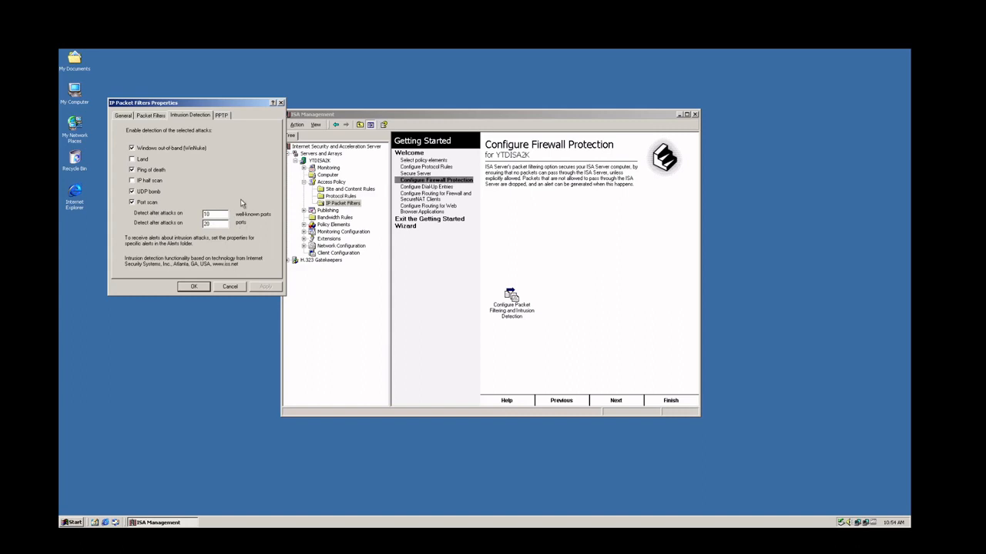
pyautogui.click(146, 204)
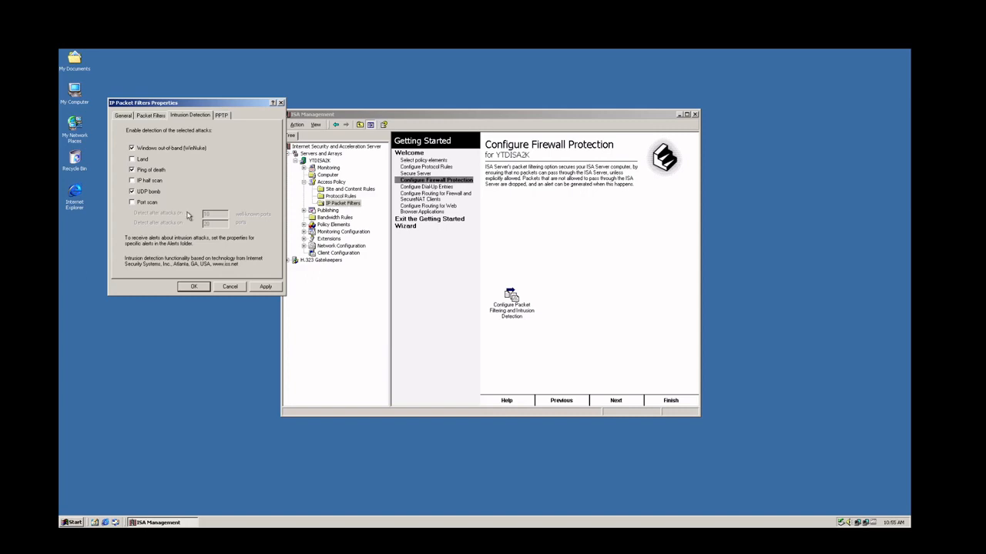
pyautogui.click(222, 115)
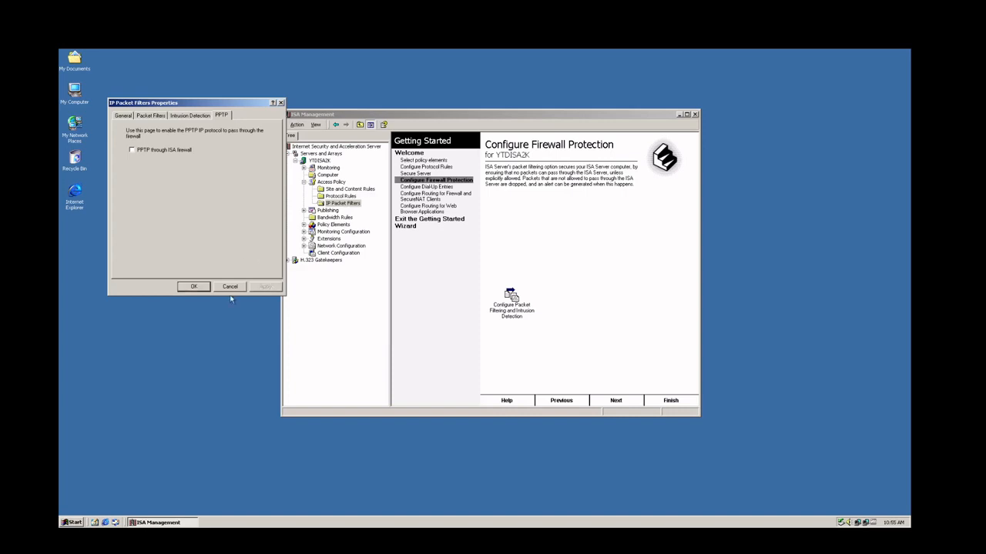
pyautogui.click(193, 287)
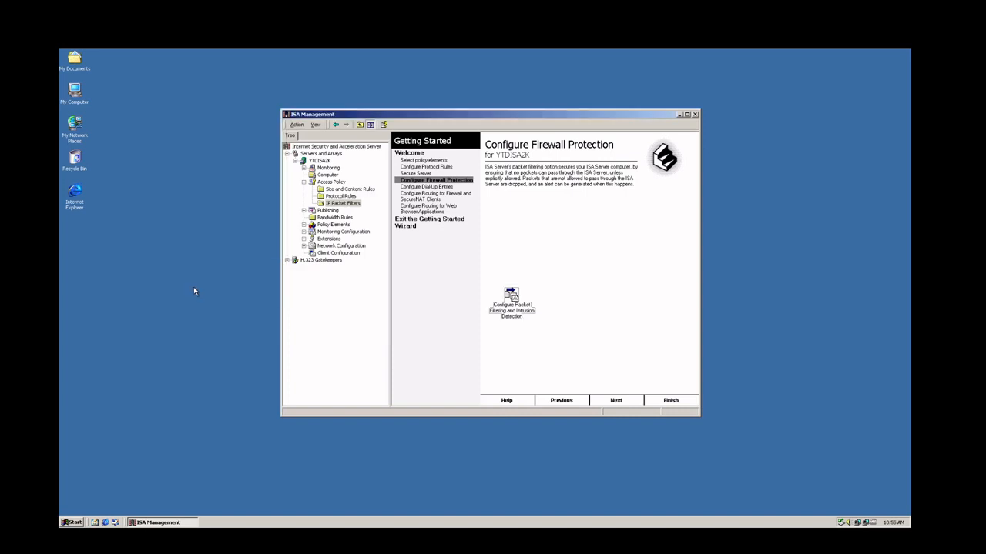
# Step: Skip the dial-up entries, view the firewall chaining settings for Firewall and SecureNAT clients, and cancel the dialog
pyautogui.click(613, 404)
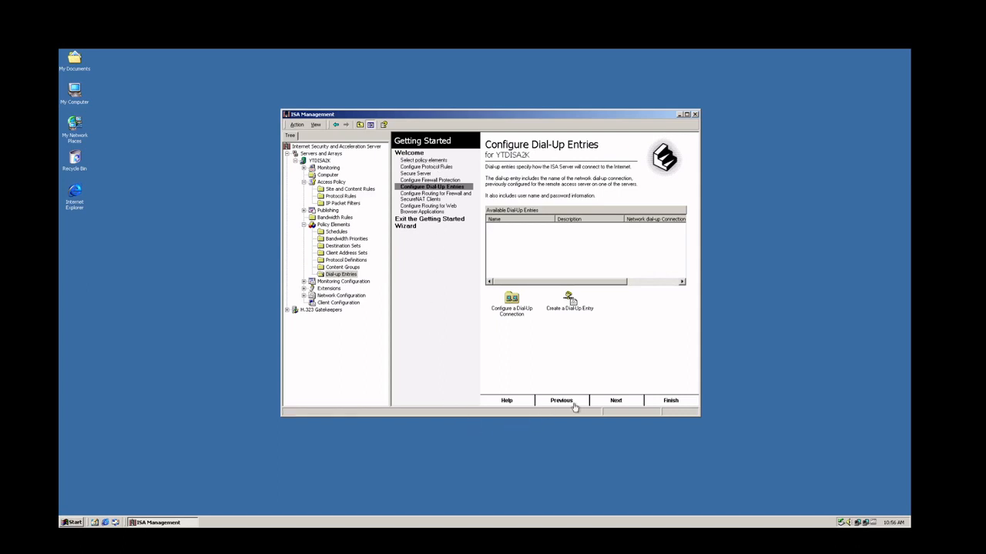
pyautogui.click(620, 402)
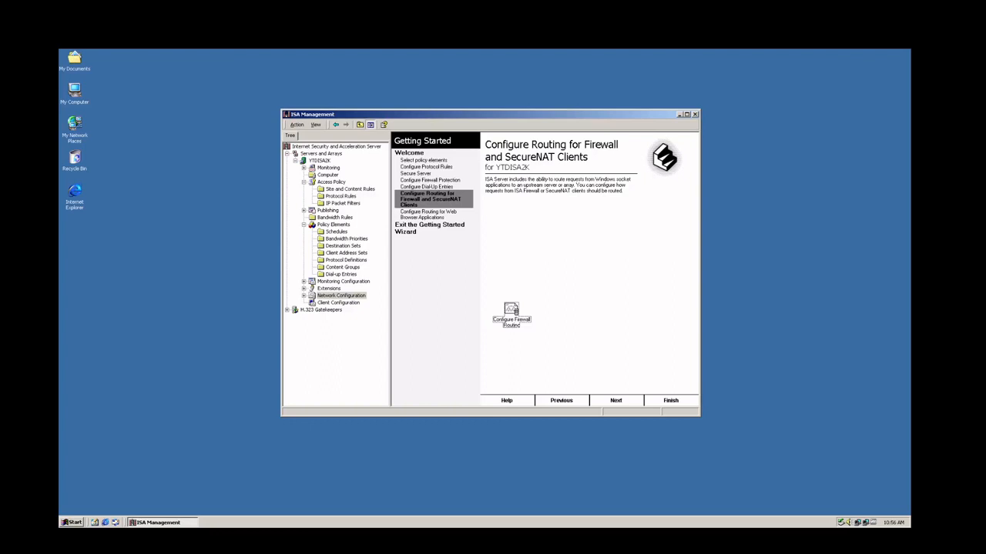
pyautogui.doubleClick(511, 315)
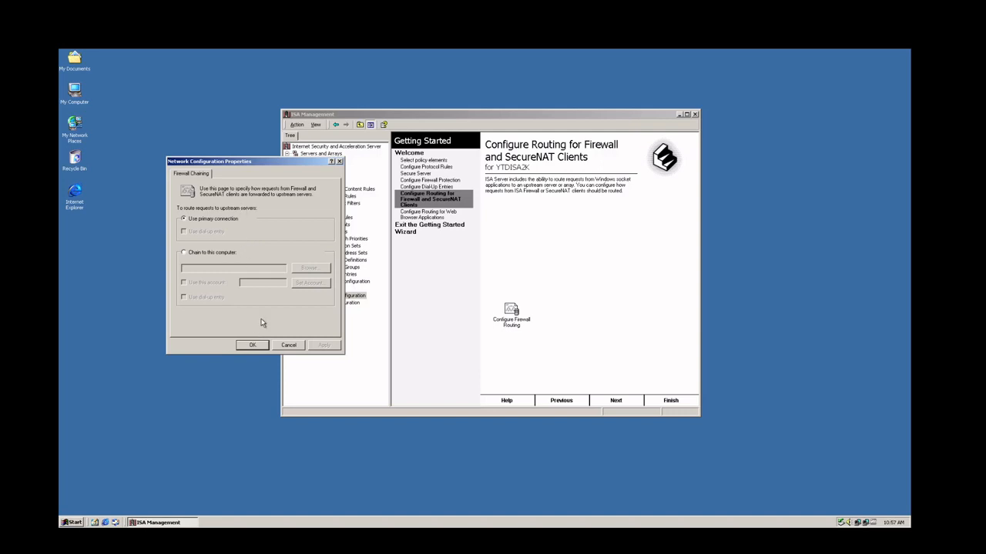
pyautogui.click(286, 345)
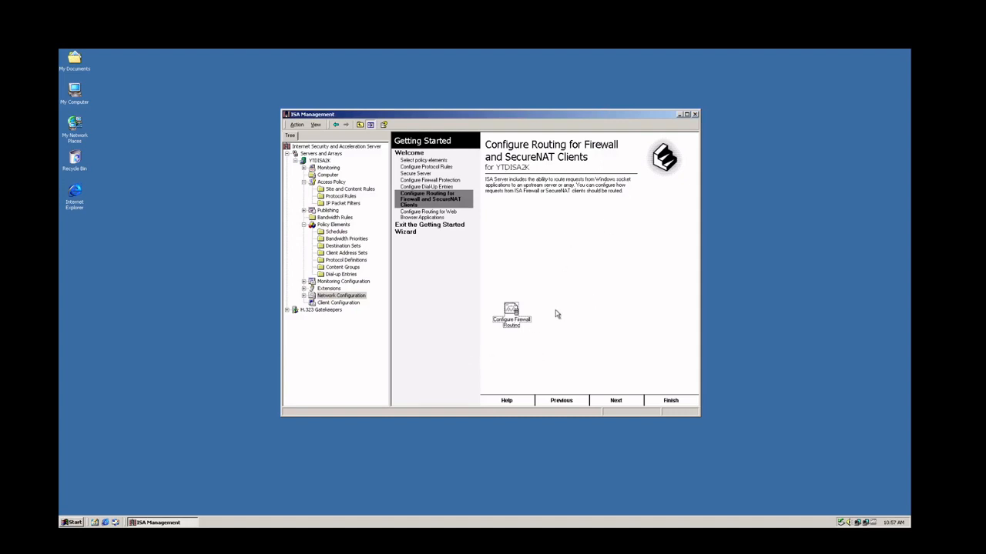
# Step: Review the action, bridging, general and destination settings of the default routing rule for web browser applications, and close its properties
pyautogui.click(616, 401)
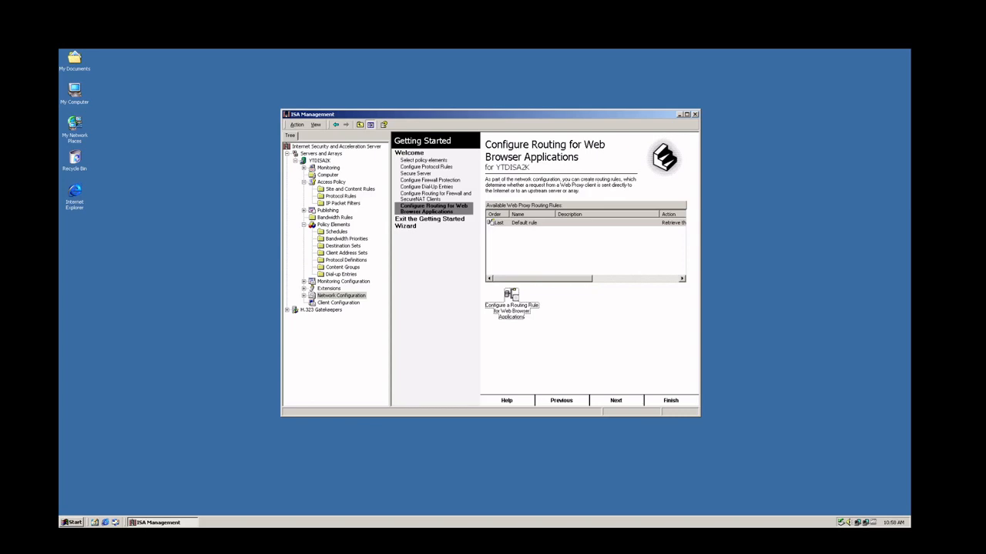
pyautogui.click(509, 316)
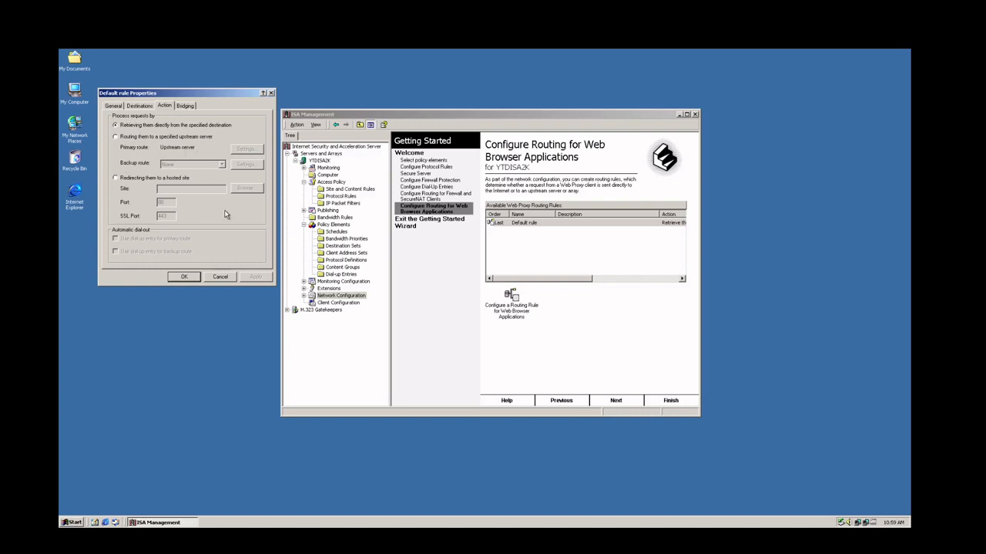
pyautogui.click(188, 105)
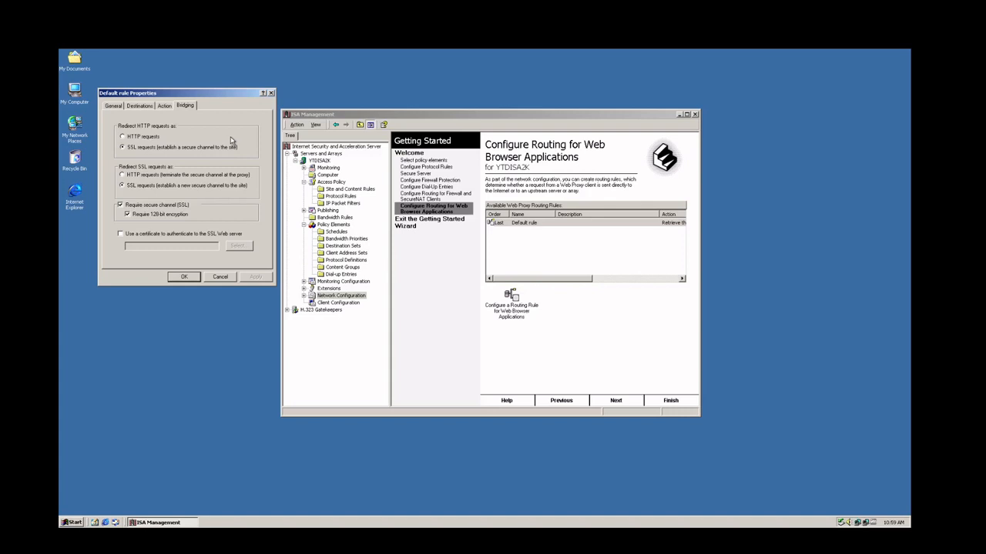
pyautogui.click(114, 107)
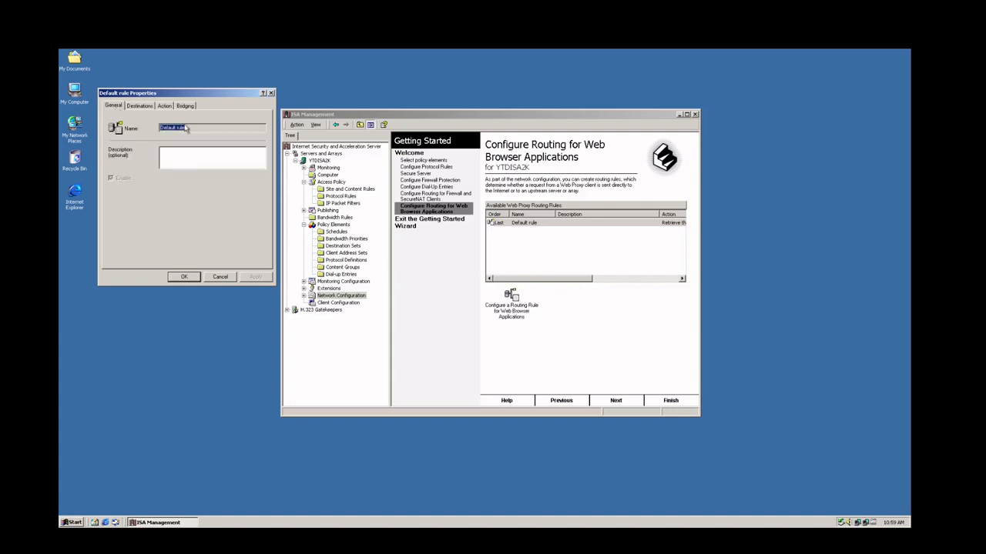
pyautogui.click(148, 108)
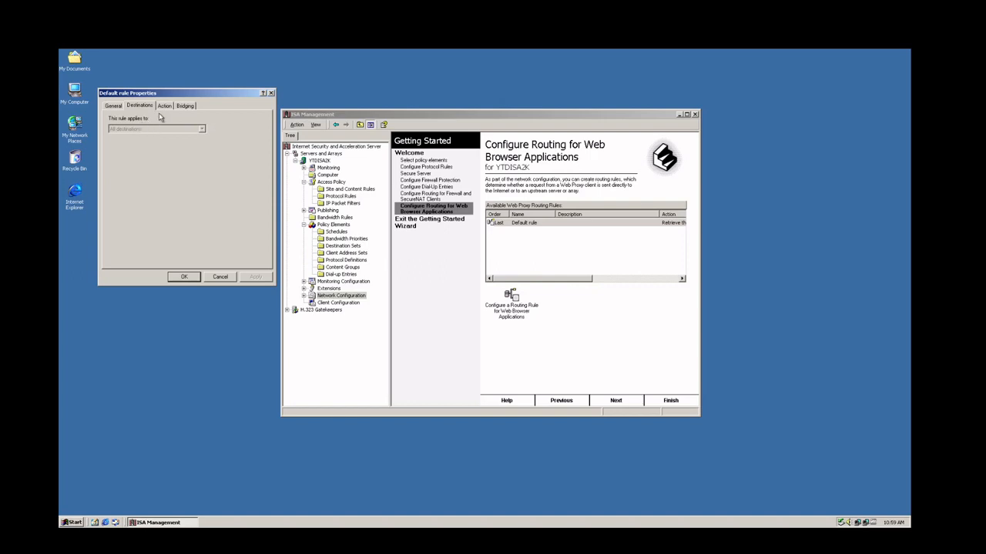
pyautogui.click(163, 107)
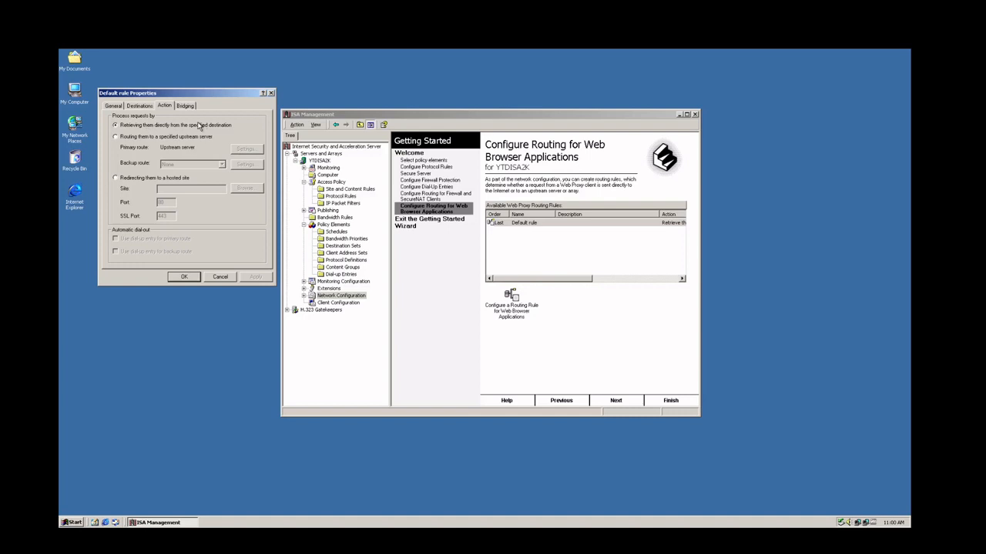
pyautogui.click(185, 277)
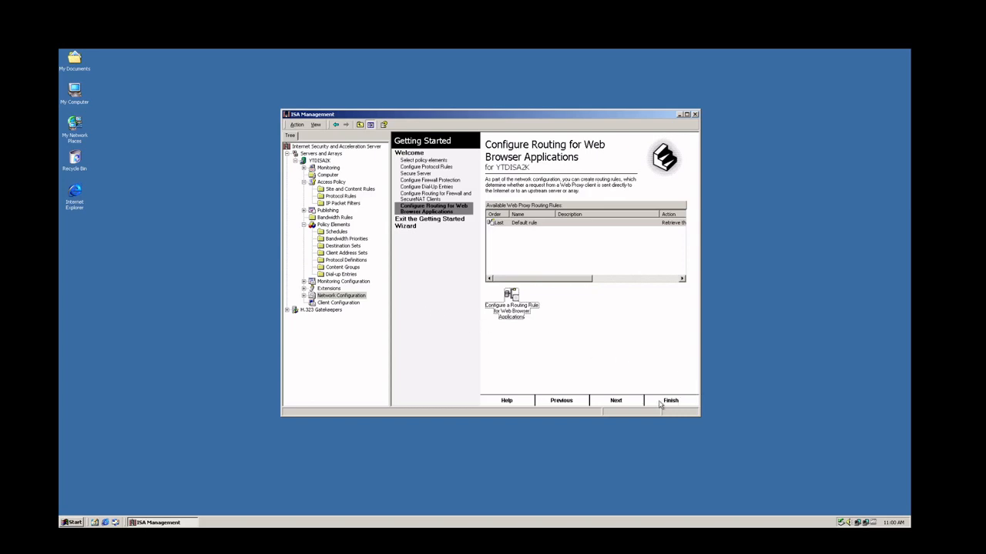
# Step: Advance to the final wizard page and finish the Getting Started Wizard
pyautogui.click(616, 400)
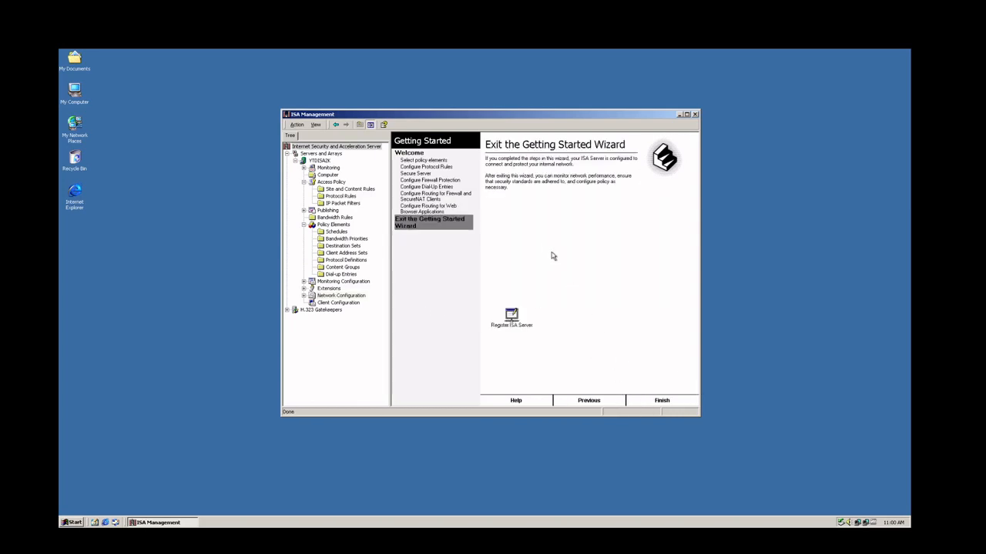
pyautogui.click(508, 329)
pyautogui.click(663, 402)
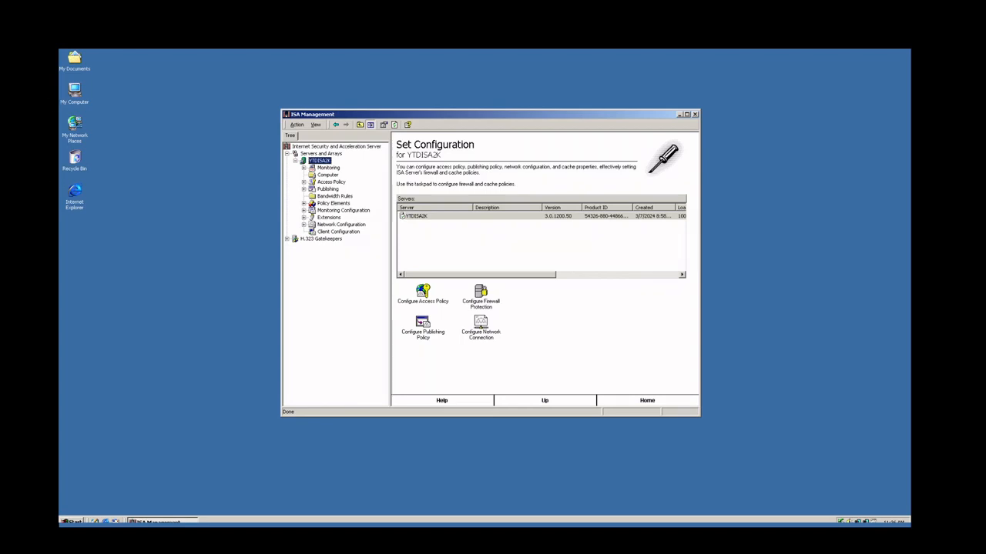
# Step: Open the properties of the YTDISA2K server and examine its listener and port settings for incoming and outgoing web requests
pyautogui.rightClick(326, 163)
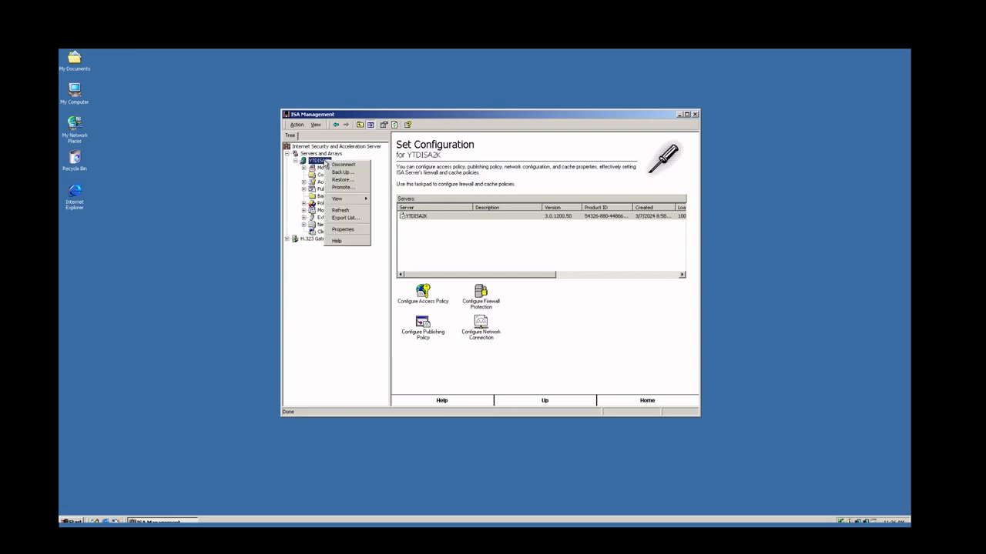
pyautogui.click(343, 229)
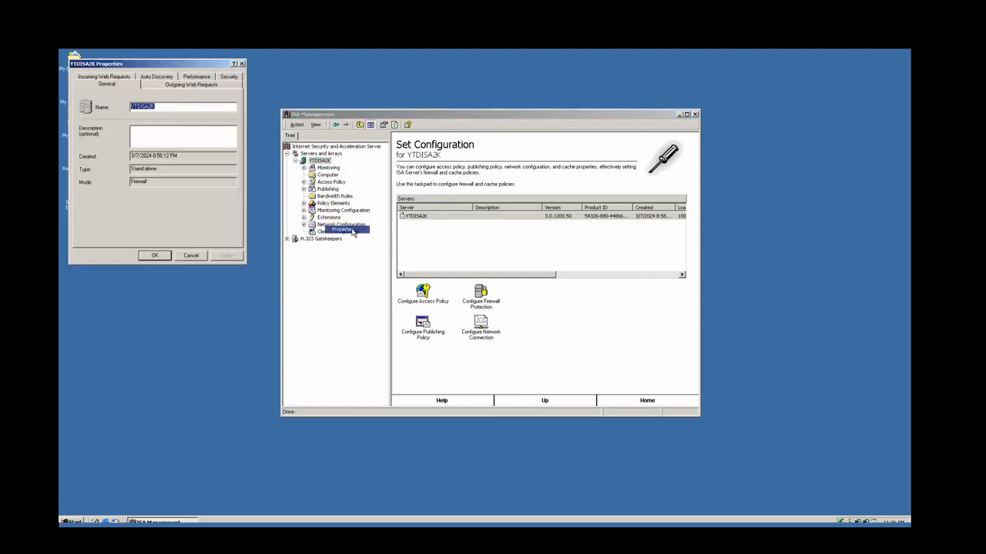
pyautogui.moveTo(133, 69); pyautogui.dragTo(186, 168)
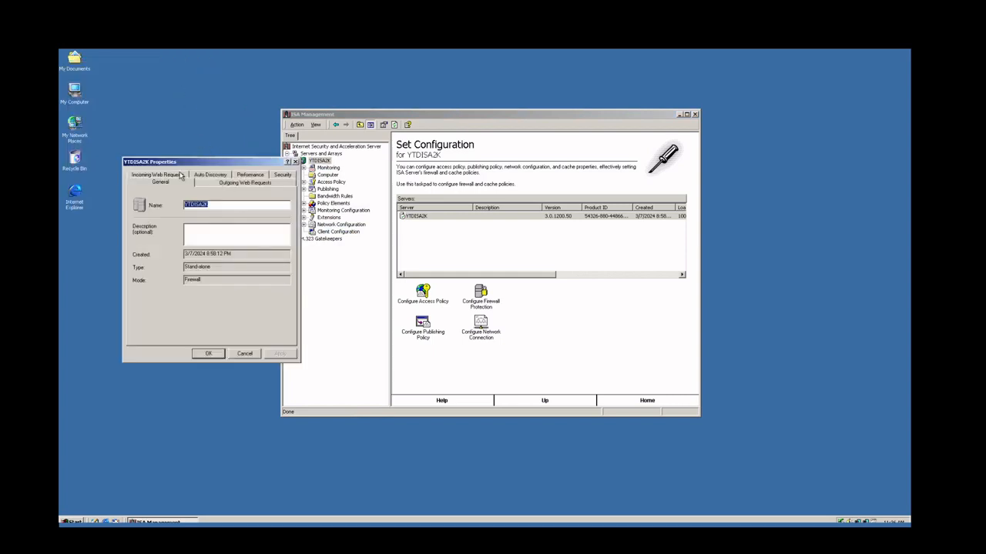
pyautogui.click(182, 176)
pyautogui.click(219, 175)
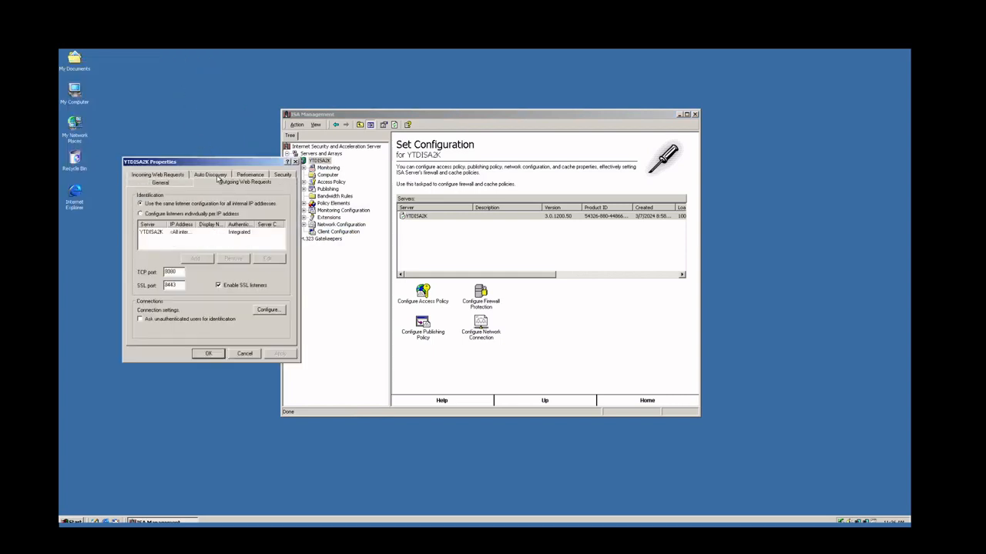
pyautogui.click(161, 177)
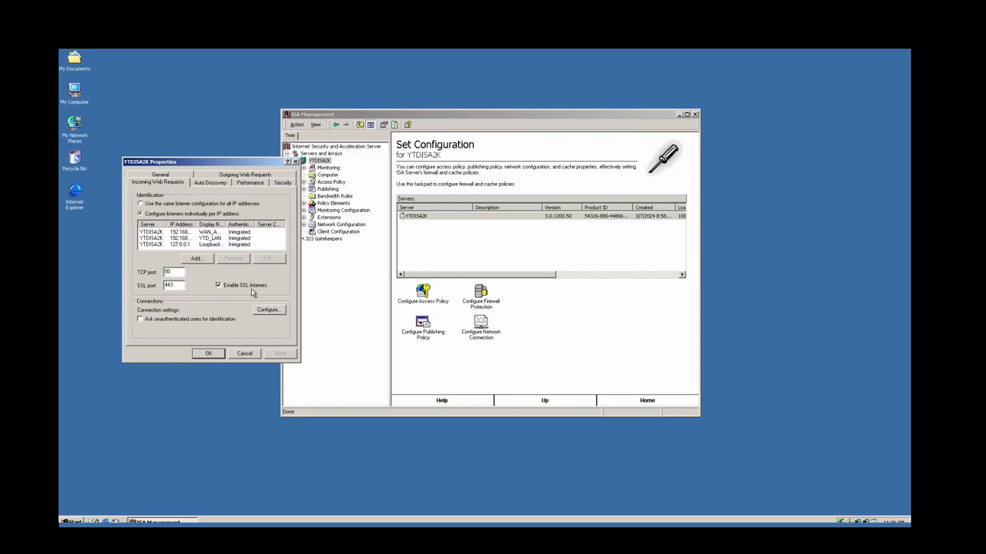
pyautogui.click(220, 177)
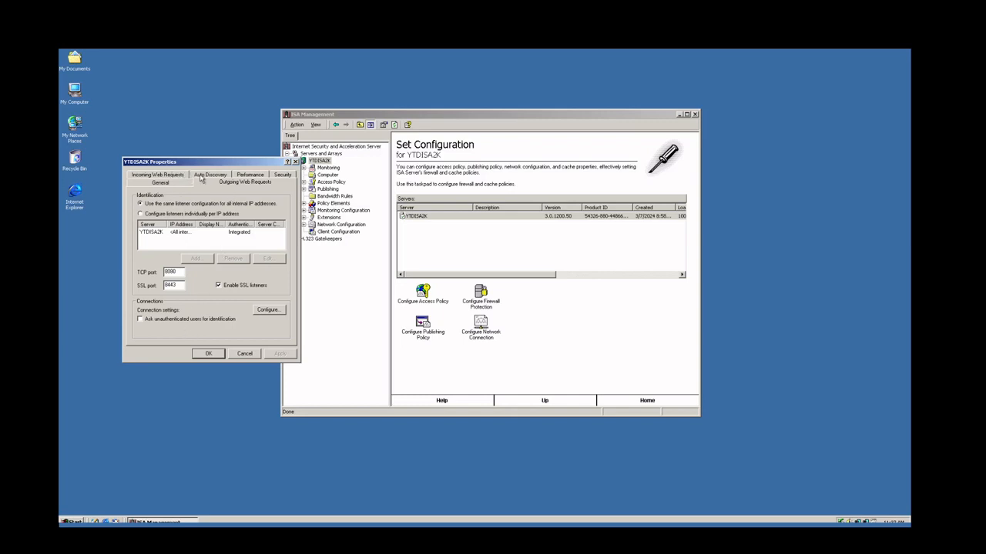
# Step: Check the server's auto discovery and performance tuning settings, and close the properties
pyautogui.click(202, 177)
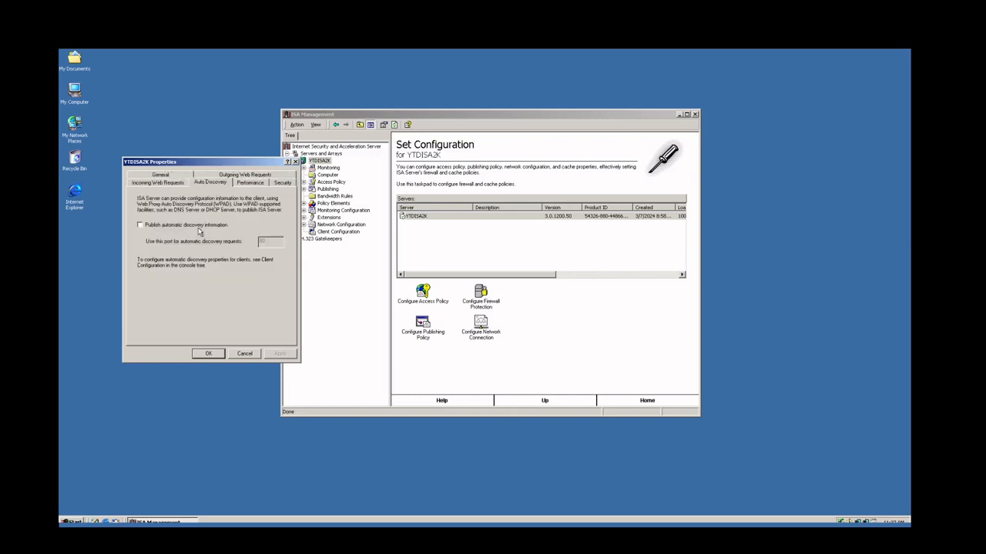
pyautogui.click(249, 183)
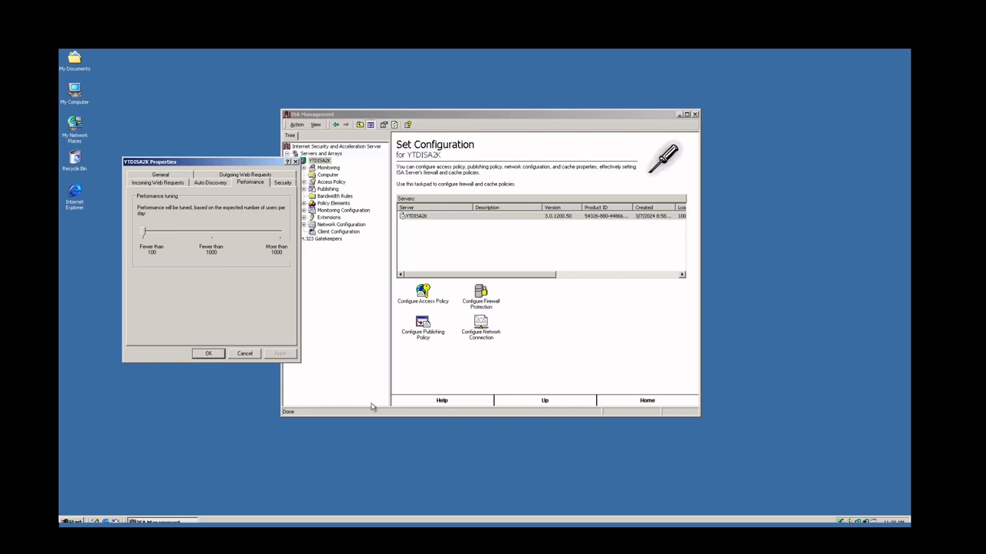
pyautogui.click(211, 355)
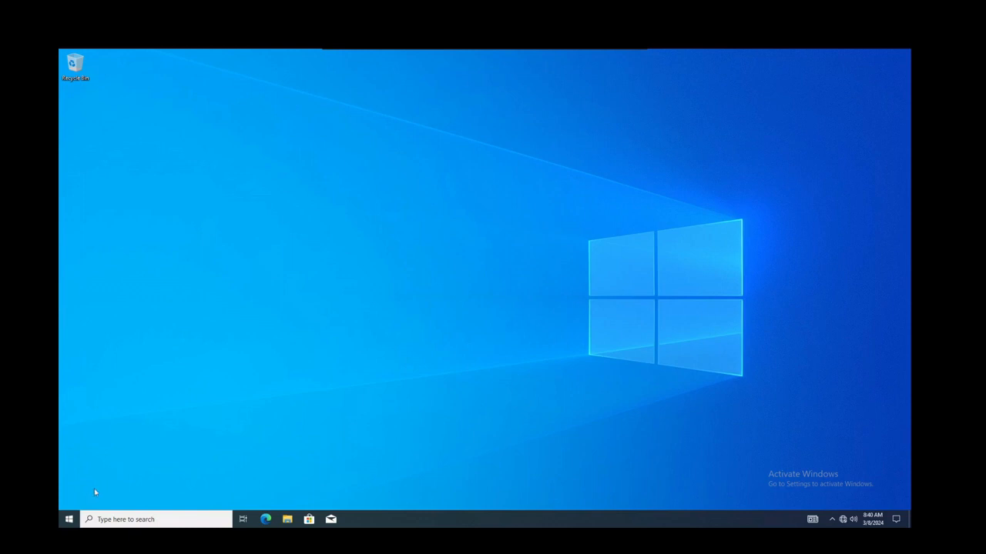
# Step: Switch to the Windows 10 client and open the proxy page of its Network & Internet settings
pyautogui.click(68, 519)
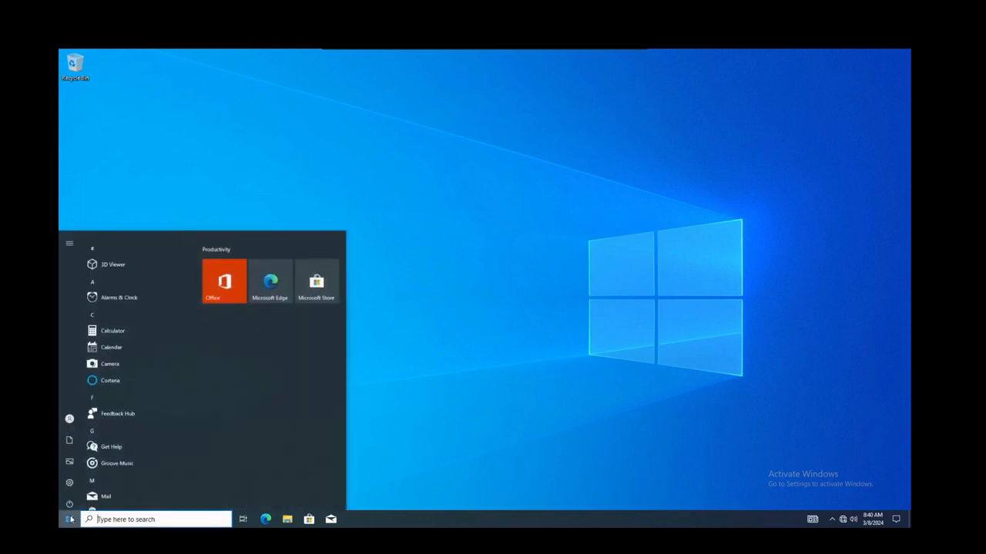
pyautogui.click(68, 478)
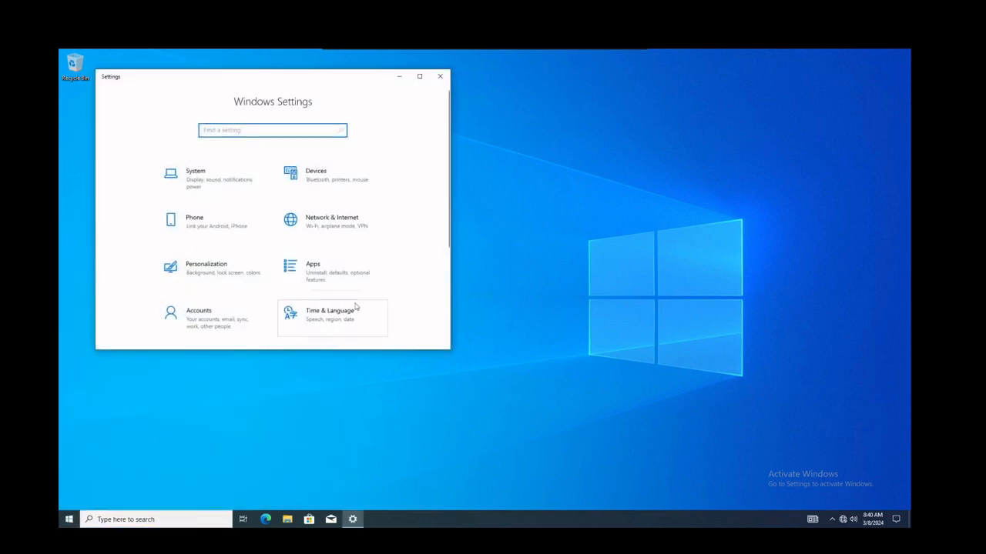
pyautogui.scroll(-3, 358, 307)
pyautogui.scroll(1, 400, 261)
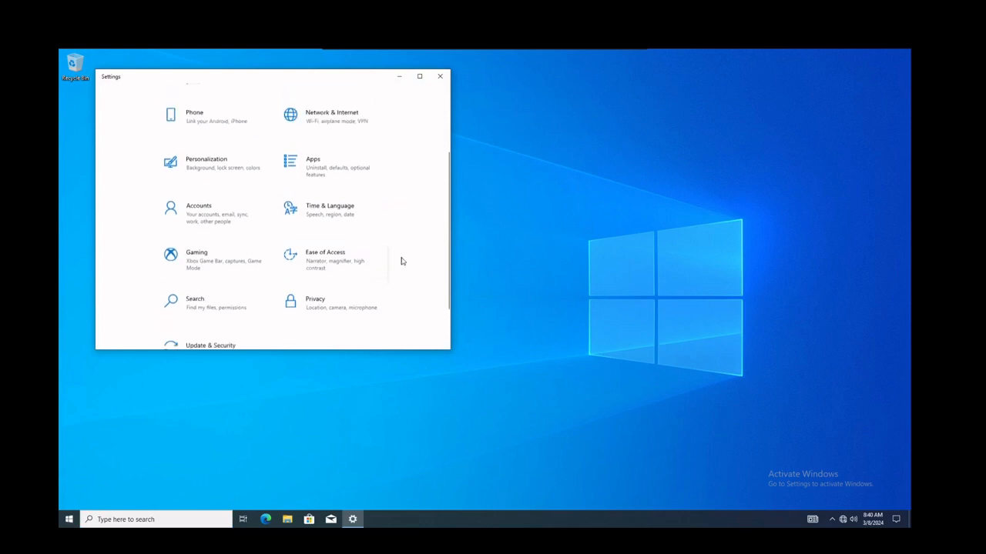
pyautogui.scroll(2, 401, 261)
pyautogui.click(344, 185)
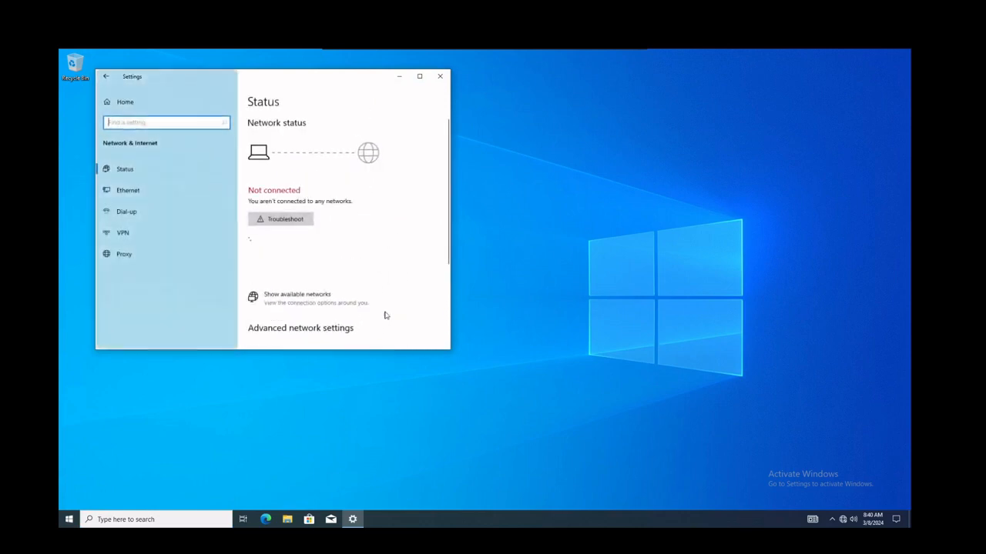
pyautogui.click(146, 254)
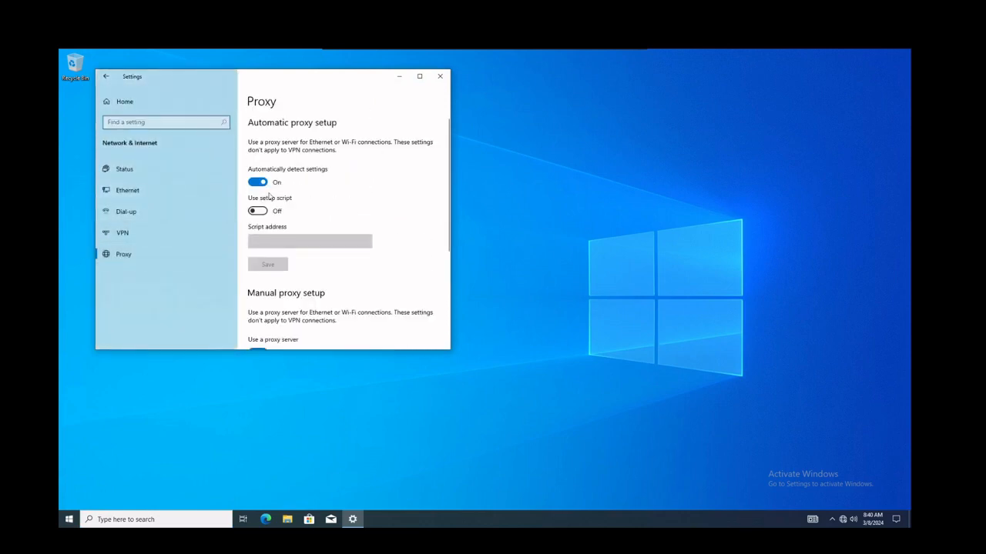
# Step: Examine the manual proxy setup, checking the proxy server's address and port
pyautogui.scroll(-3, 424, 205)
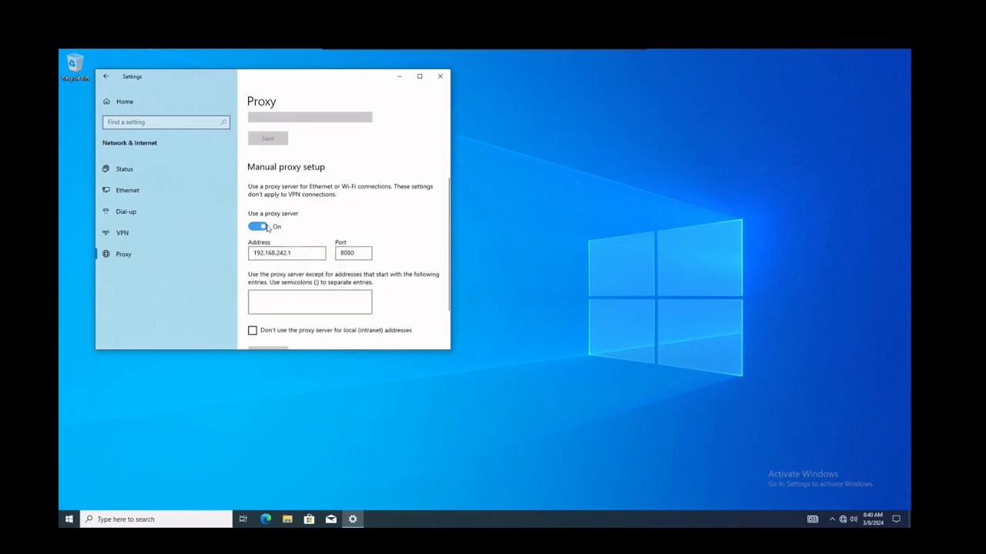
pyautogui.moveTo(276, 253); pyautogui.dragTo(288, 252)
pyautogui.click(294, 253)
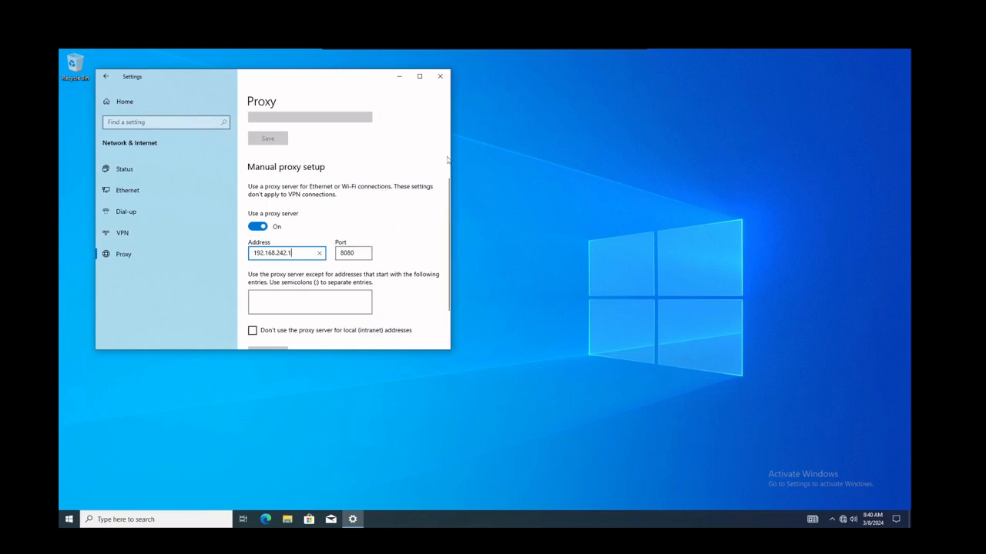
pyautogui.click(441, 76)
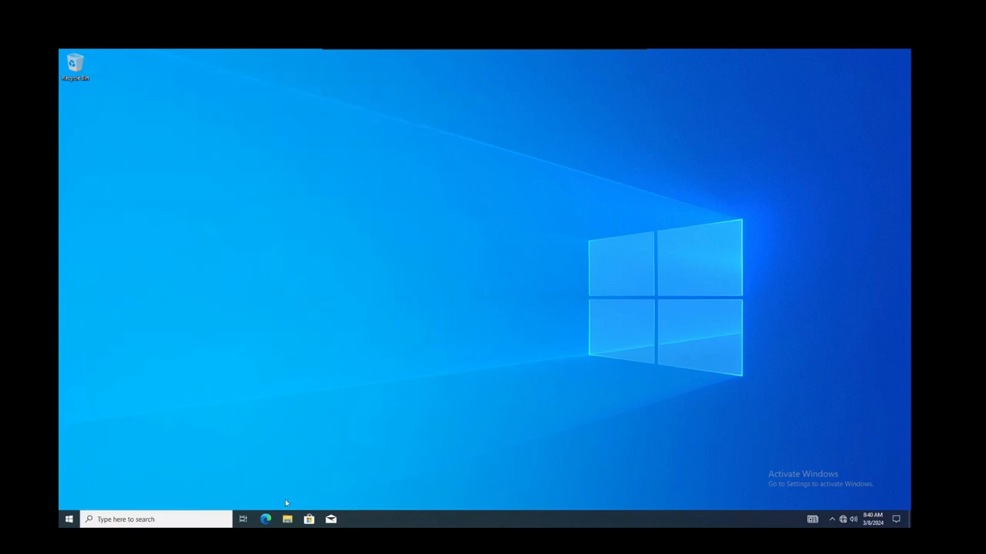
pyautogui.click(267, 520)
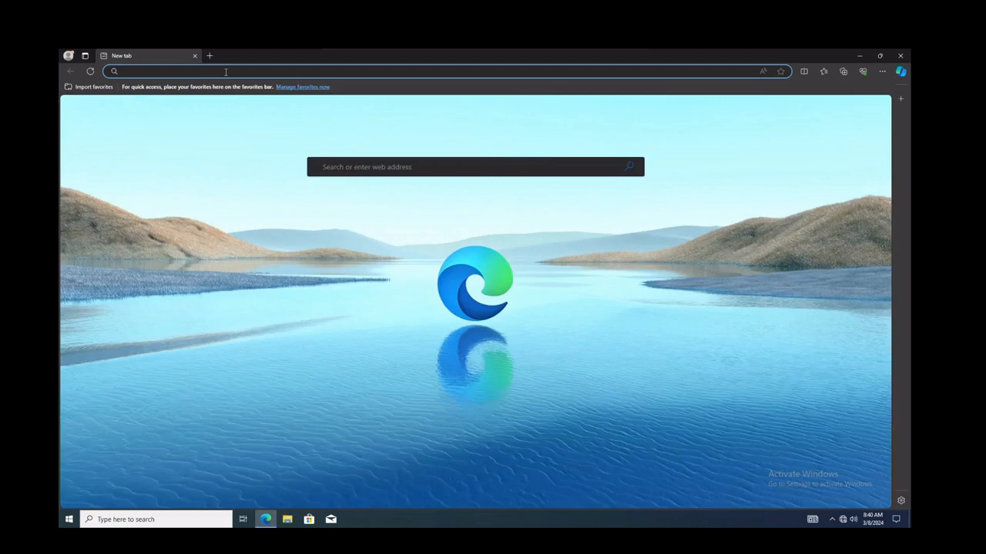
pyautogui.write('http')
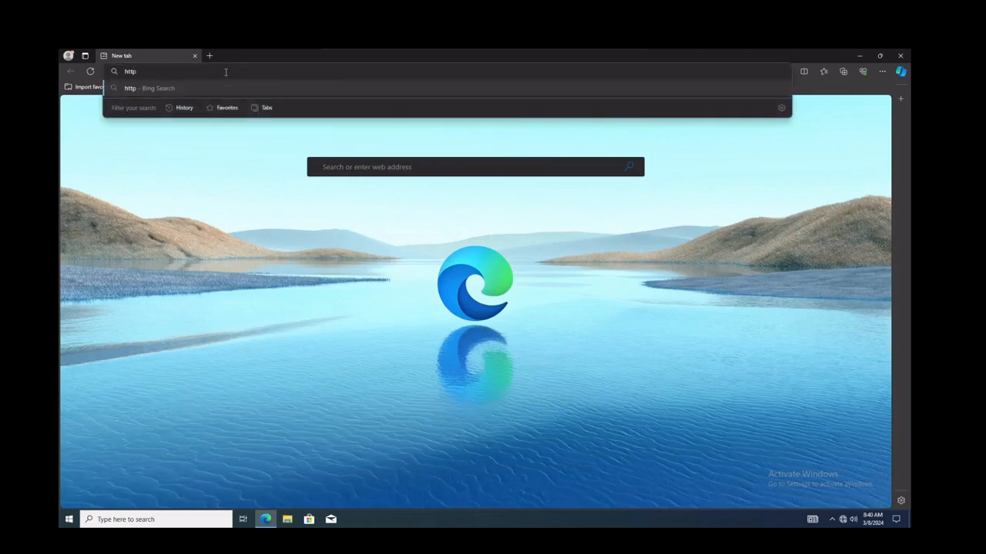
pyautogui.write('://www.goo')
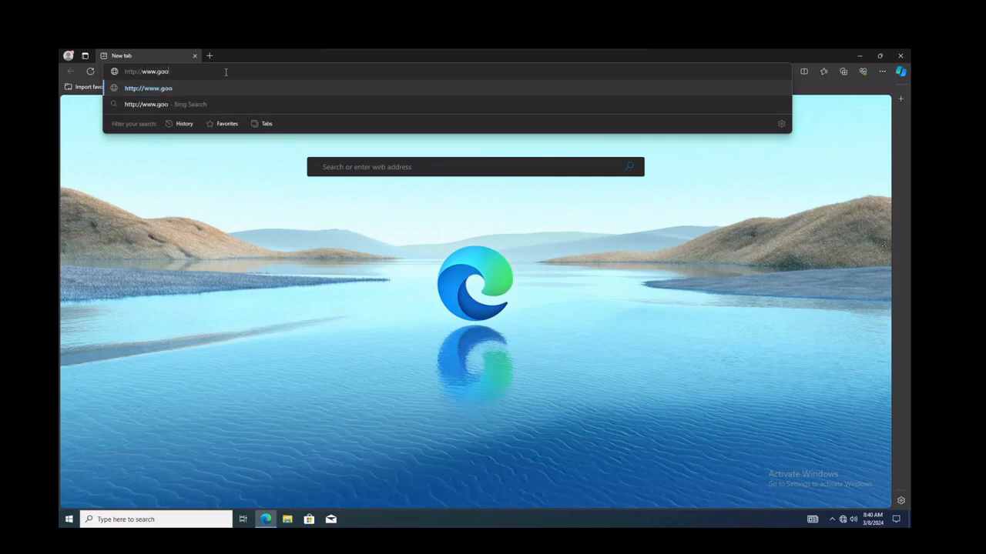
pyautogui.write('gle.com')
pyautogui.press('Return')
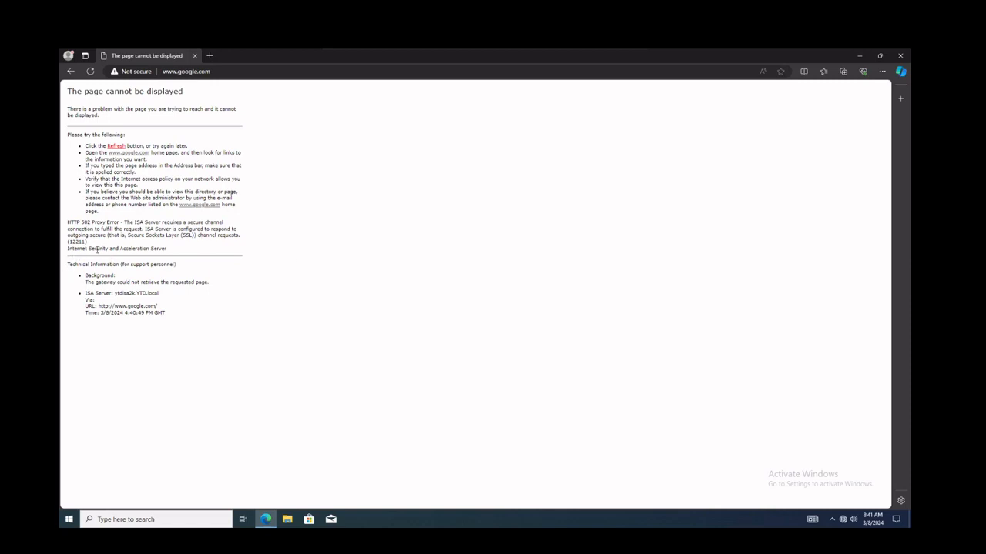
# Step: Examine the returned page's proxy error text and technical information, including the background, ISA Server name and requested URL
pyautogui.moveTo(167, 249); pyautogui.dragTo(68, 248)
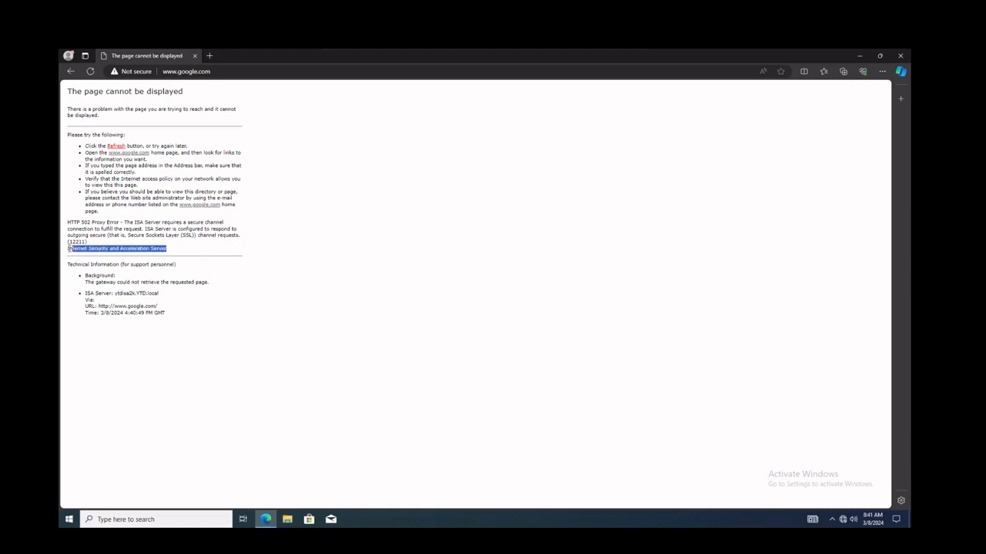
pyautogui.click(195, 295)
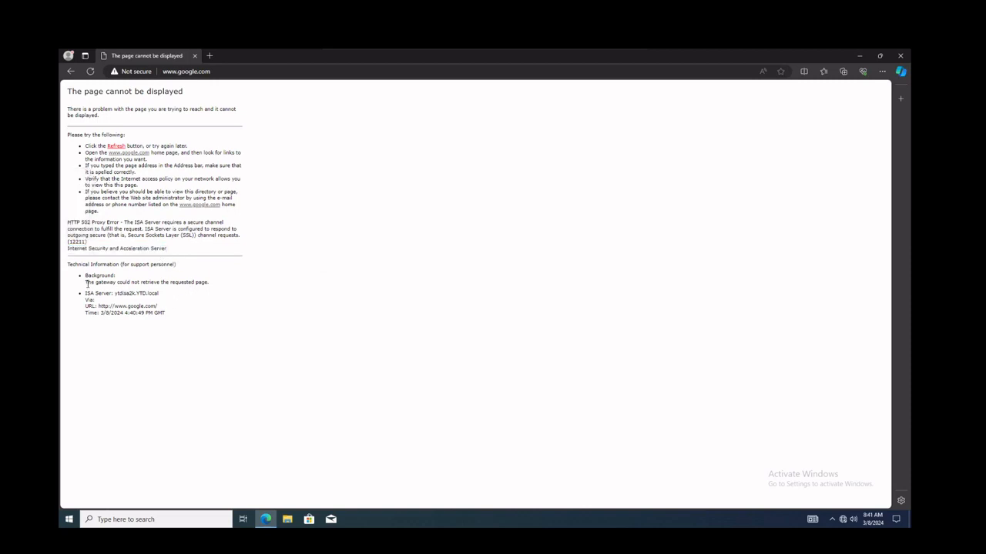
pyautogui.moveTo(213, 285); pyautogui.dragTo(85, 283)
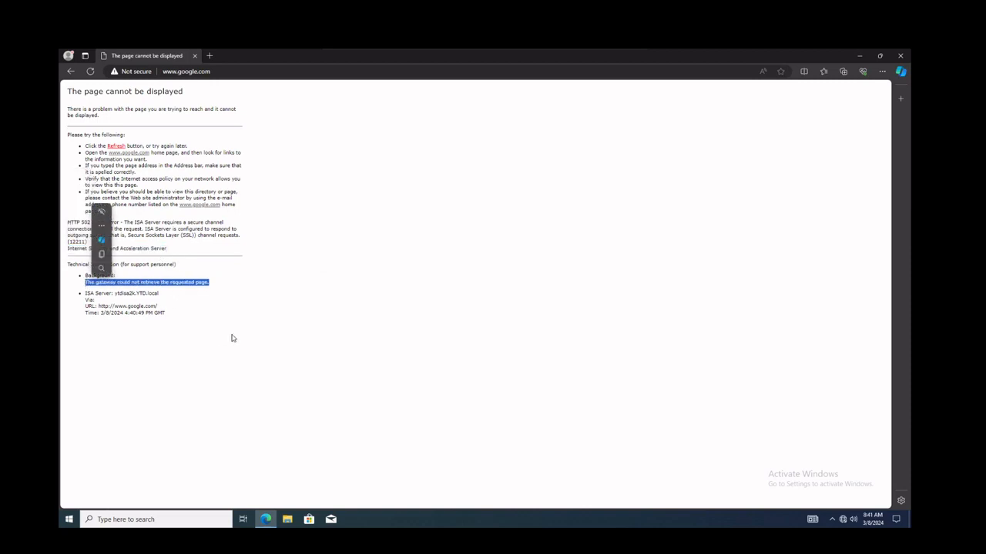
pyautogui.click(233, 339)
pyautogui.moveTo(162, 296); pyautogui.dragTo(111, 296)
pyautogui.moveTo(160, 307); pyautogui.dragTo(97, 307)
pyautogui.click(272, 361)
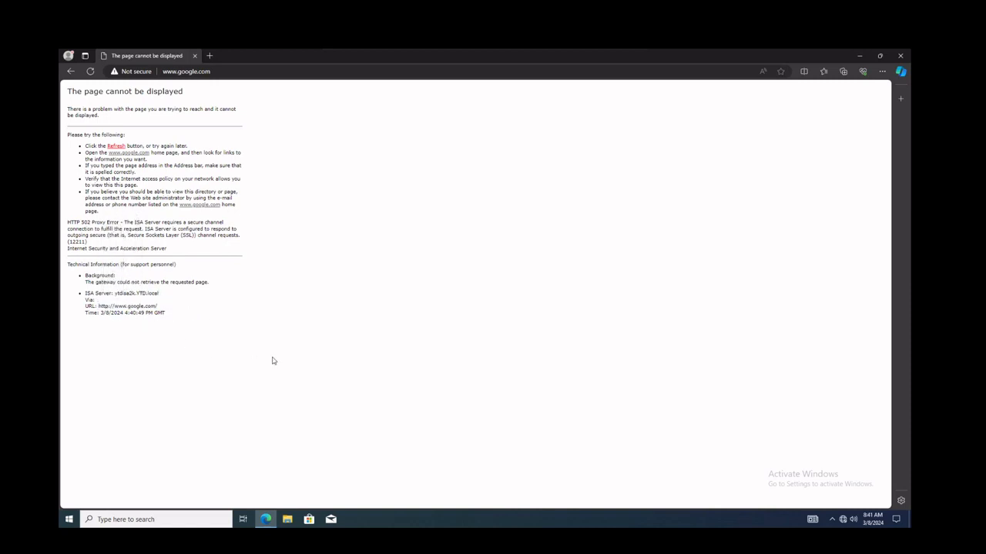